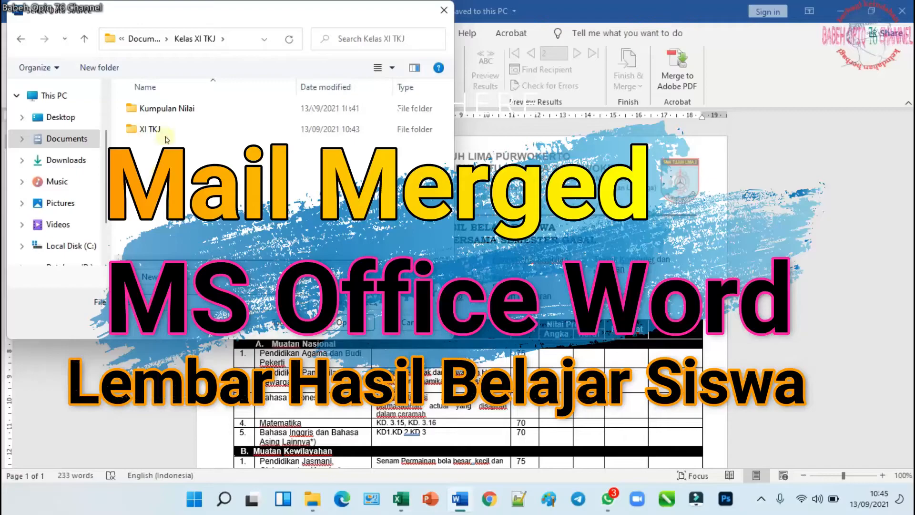
- Choose the Master Nilai XI TKJ workbook in the XI TKJ folder as the mail merge data source
{"action": "double_click", "coordinate": [162, 129]}
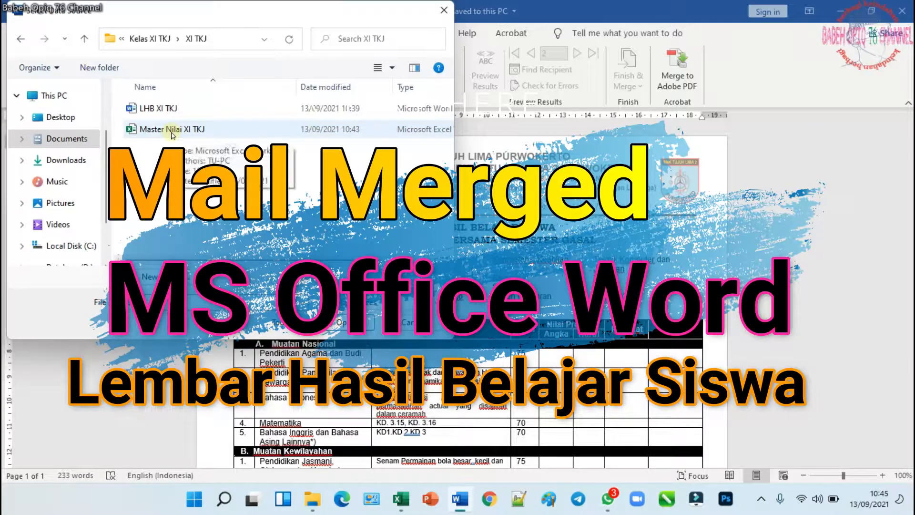
{"action": "left_click", "coordinate": [172, 136]}
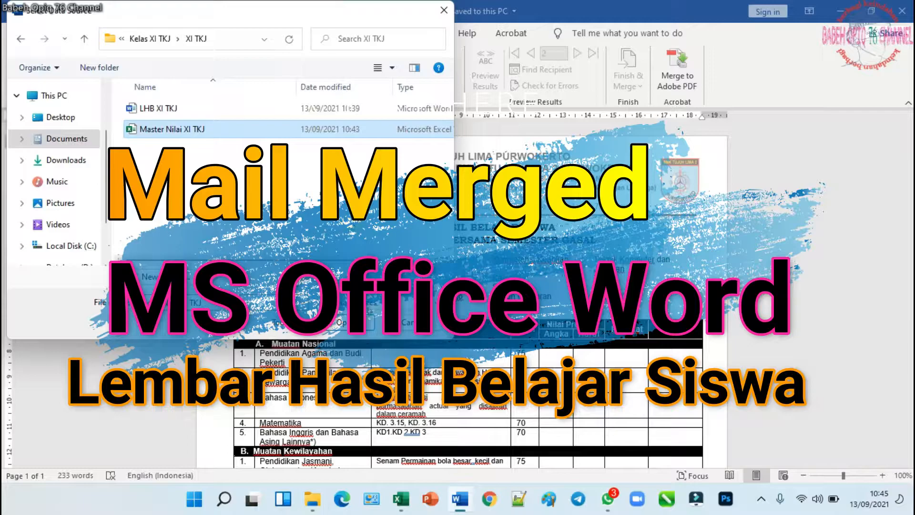
{"action": "left_click", "coordinate": [345, 323]}
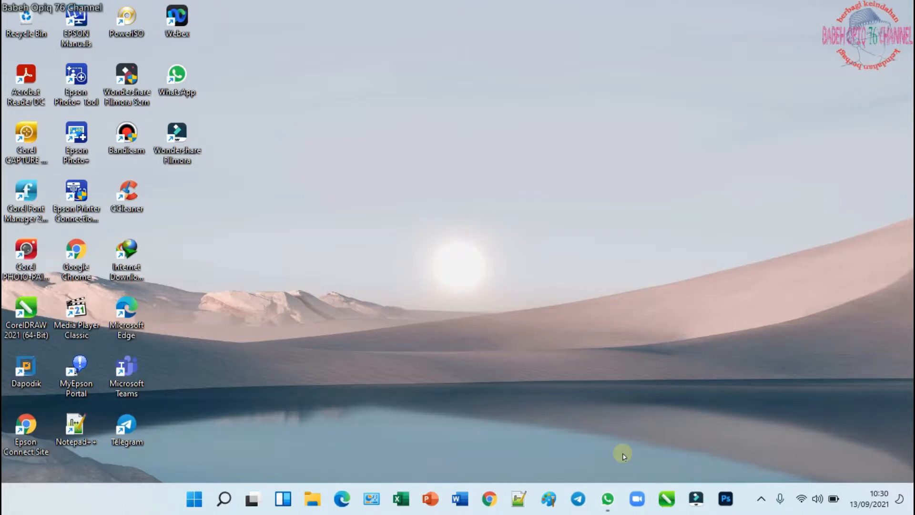
- Open WhatsApp, and bring up the Documents folder in File Explorer
{"action": "left_click", "coordinate": [608, 499]}
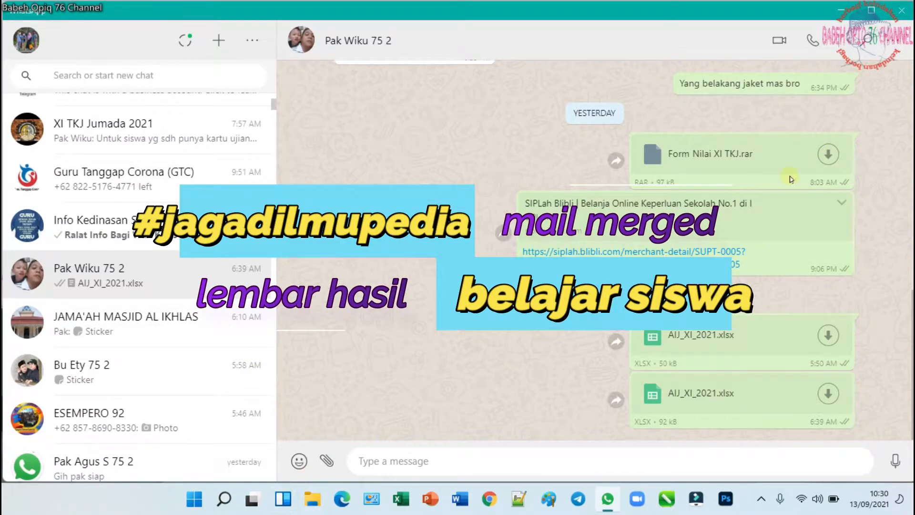
{"action": "left_click", "coordinate": [312, 508]}
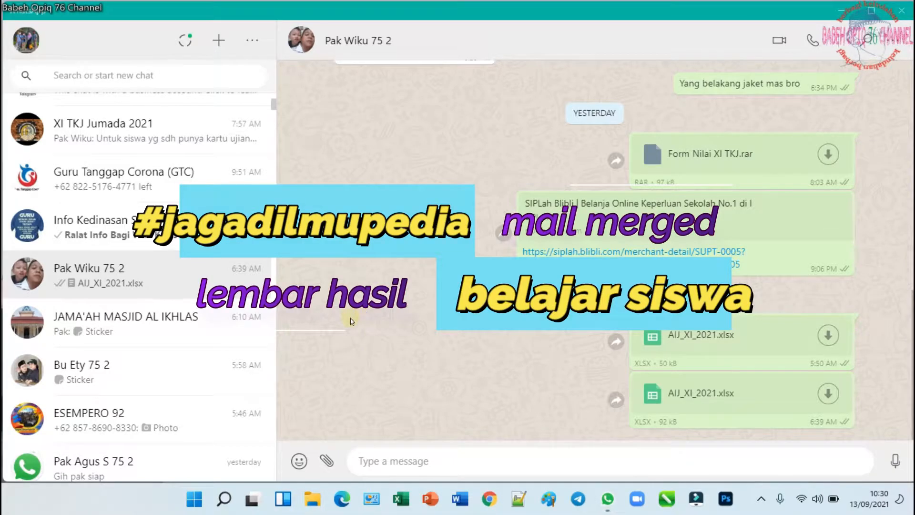
{"action": "left_click", "coordinate": [316, 509]}
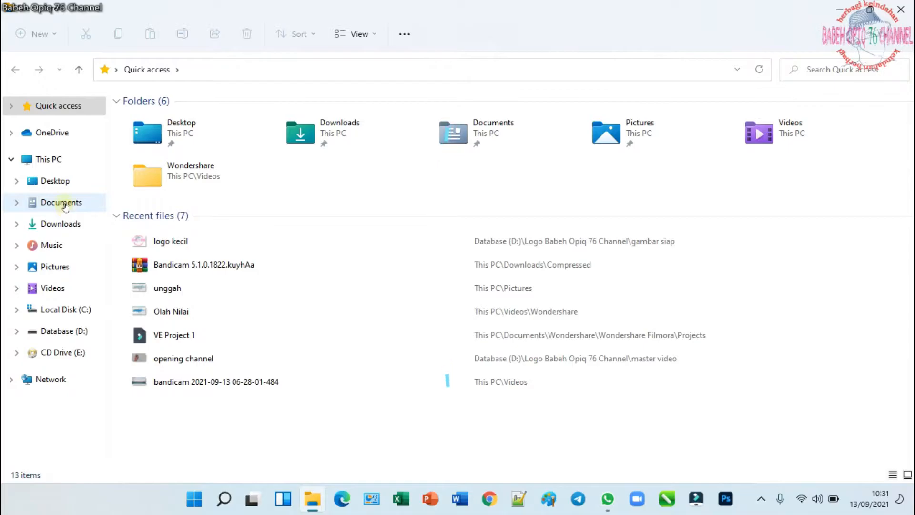
{"action": "left_click", "coordinate": [65, 204]}
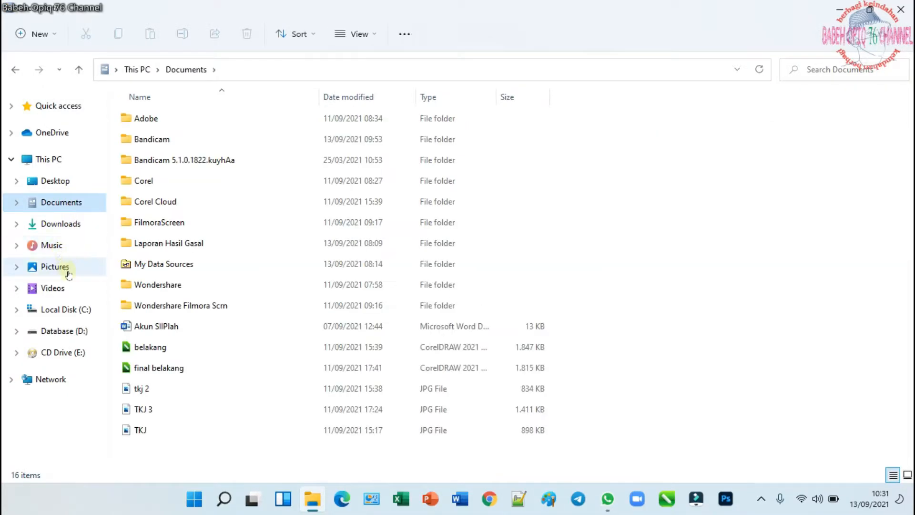
{"action": "left_click", "coordinate": [780, 277]}
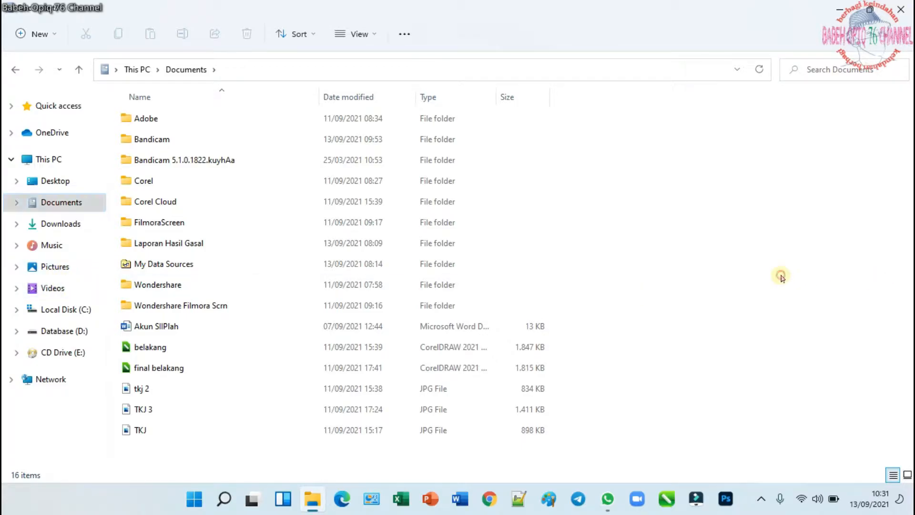
- Create a new folder named Kelas XI TKJ in Documents
{"action": "right_click", "coordinate": [747, 235]}
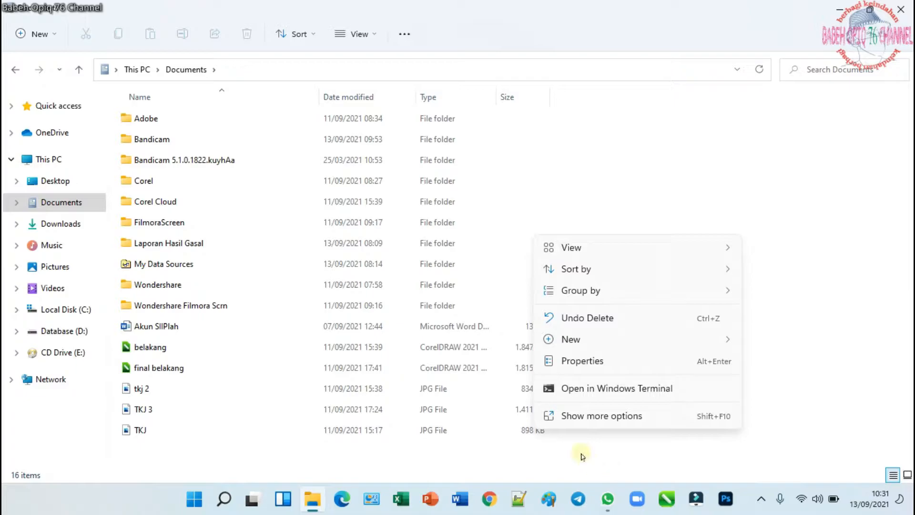
{"action": "left_click", "coordinate": [600, 417]}
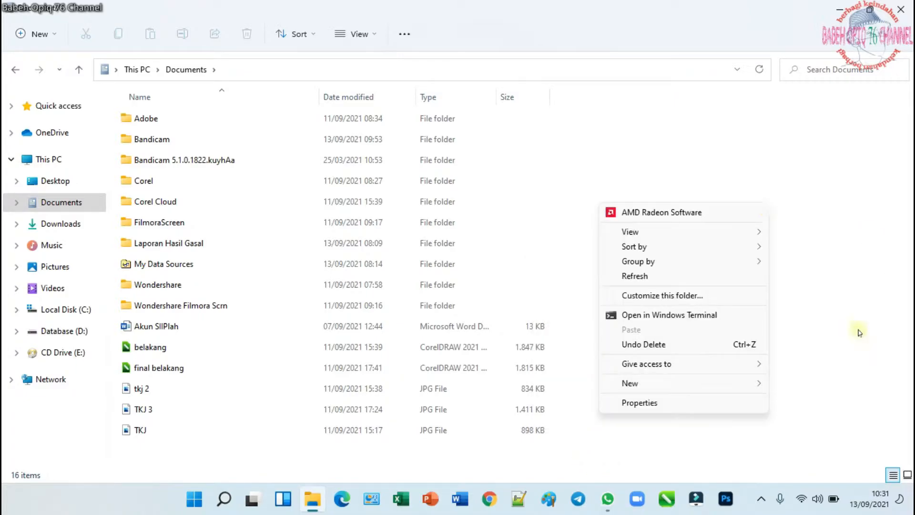
{"action": "left_click", "coordinate": [694, 386]}
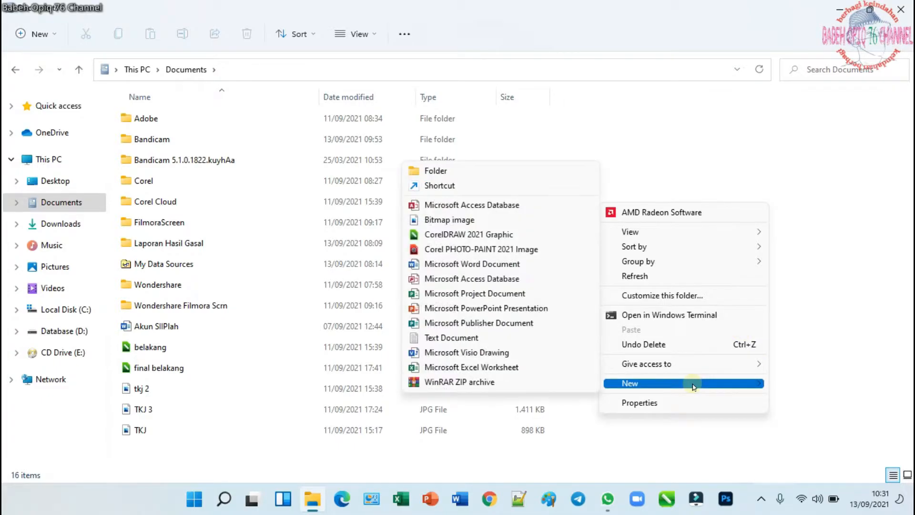
{"action": "left_click", "coordinate": [435, 173]}
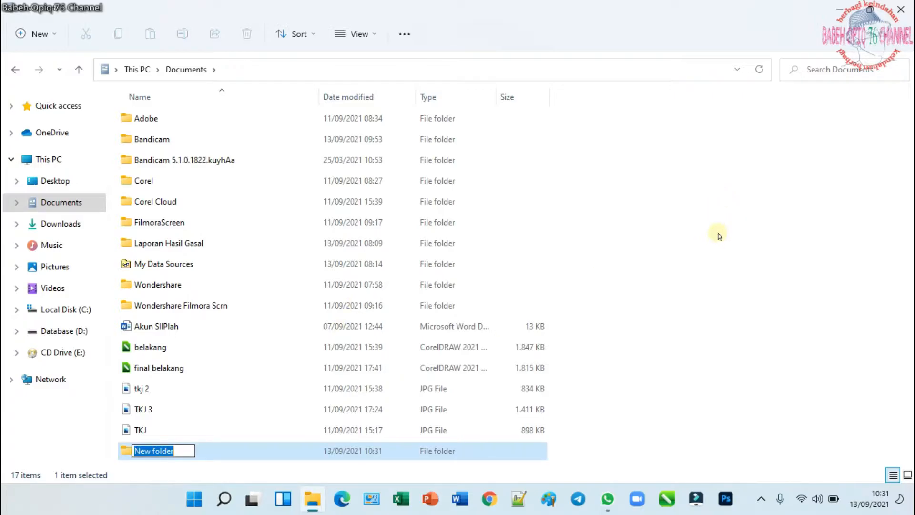
{"action": "type", "text": "Kelas"}
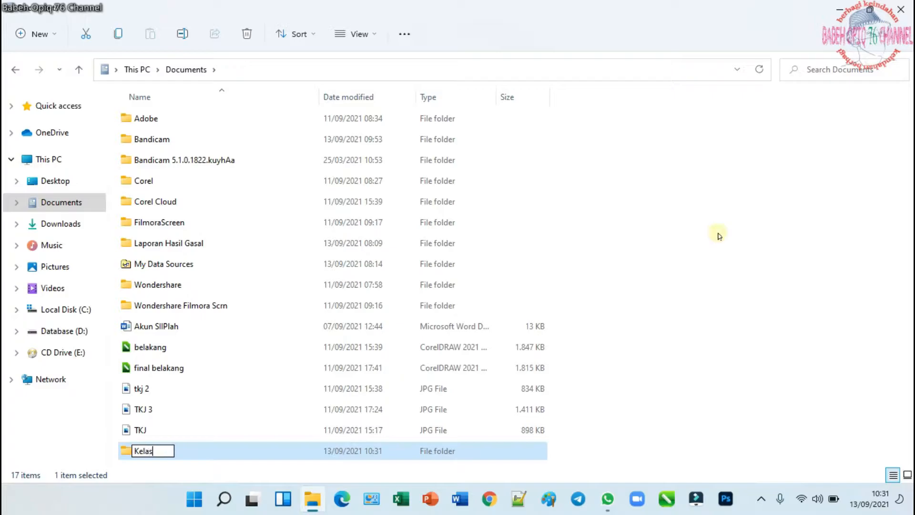
{"action": "type", "text": " XI TKJ"}
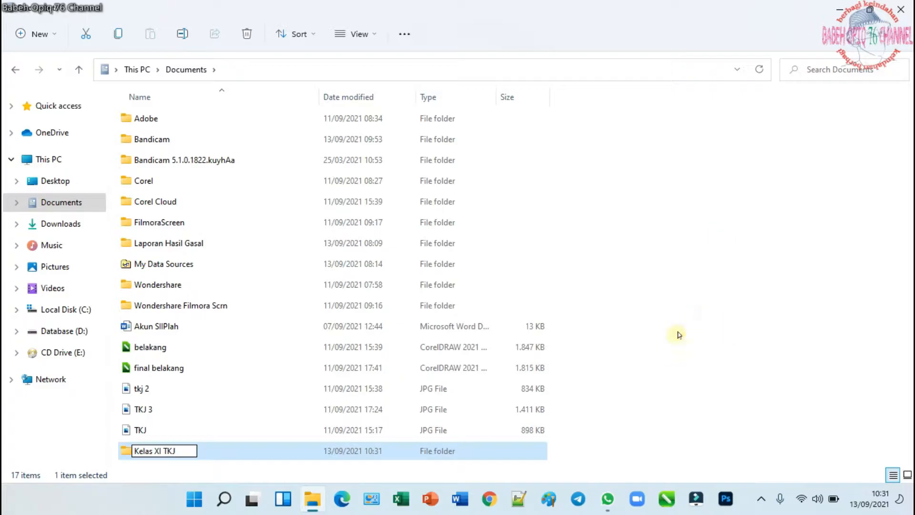
{"action": "key", "text": "Return"}
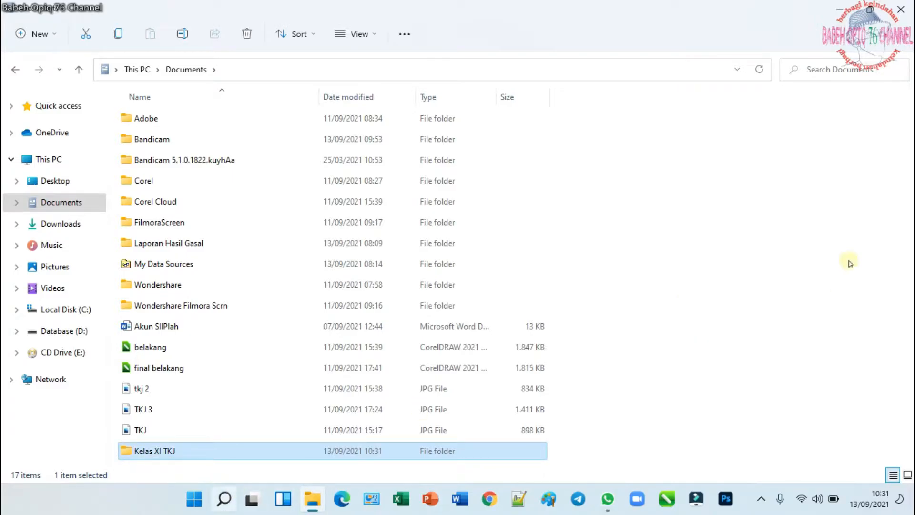
{"action": "left_click", "coordinate": [534, 420]}
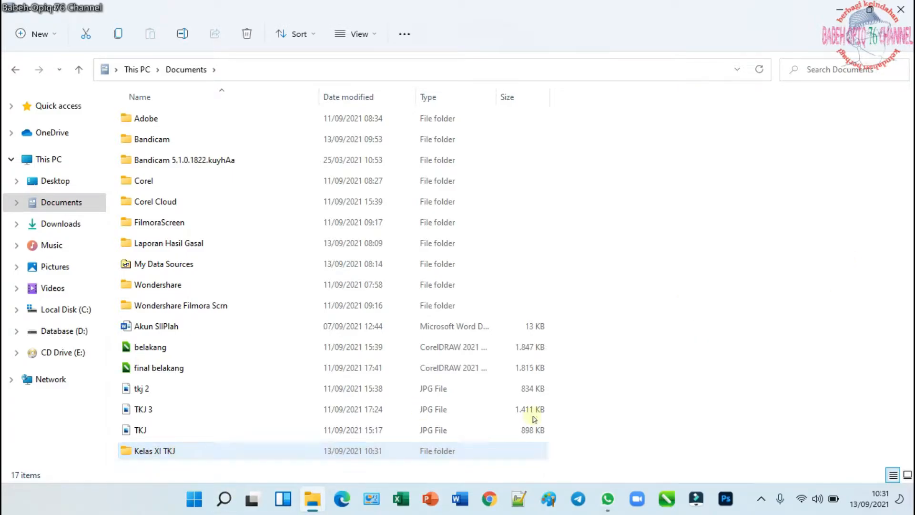
{"action": "left_click", "coordinate": [724, 320]}
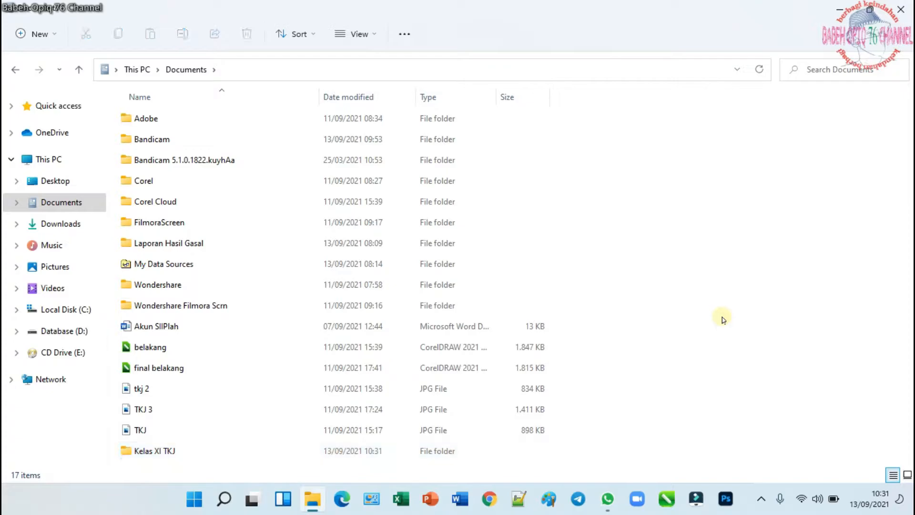
- Switch to WhatsApp and download Form Nilai XI TKJ.rar from the chat into the Kelas XI TKJ folder in Documents
{"action": "left_click", "coordinate": [607, 507]}
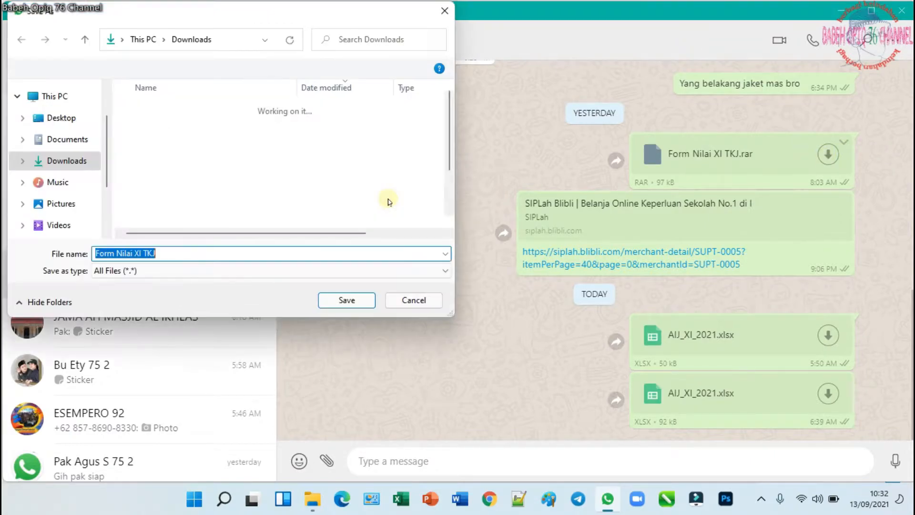
{"action": "left_click", "coordinate": [61, 139]}
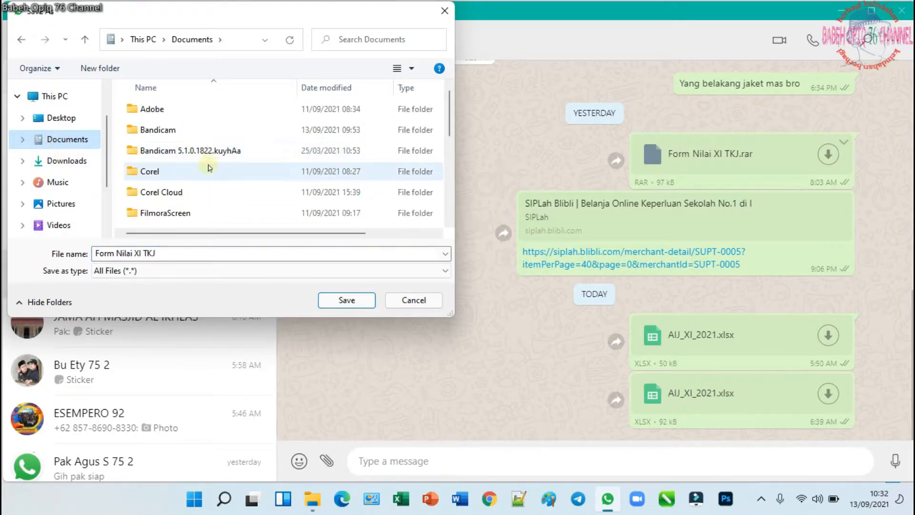
{"action": "scroll", "coordinate": [208, 165], "scroll_direction": "down", "scroll_amount": 1}
{"action": "scroll", "coordinate": [208, 165], "scroll_direction": "down", "scroll_amount": 2}
{"action": "scroll", "coordinate": [208, 165], "scroll_direction": "up", "scroll_amount": 1}
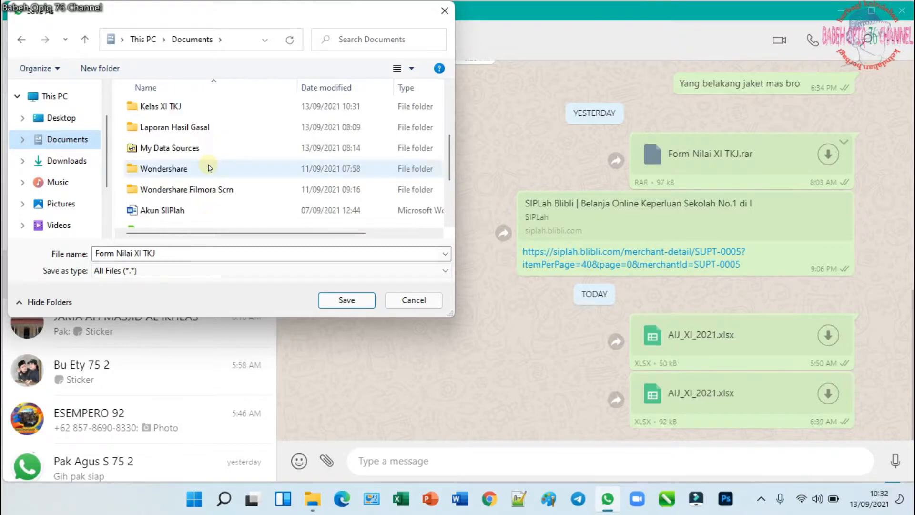
{"action": "left_click", "coordinate": [178, 111]}
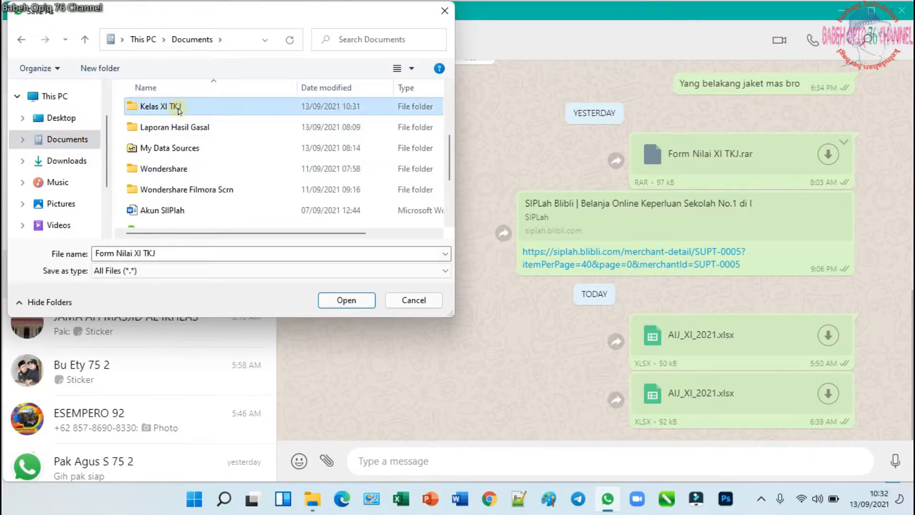
{"action": "left_click", "coordinate": [347, 302]}
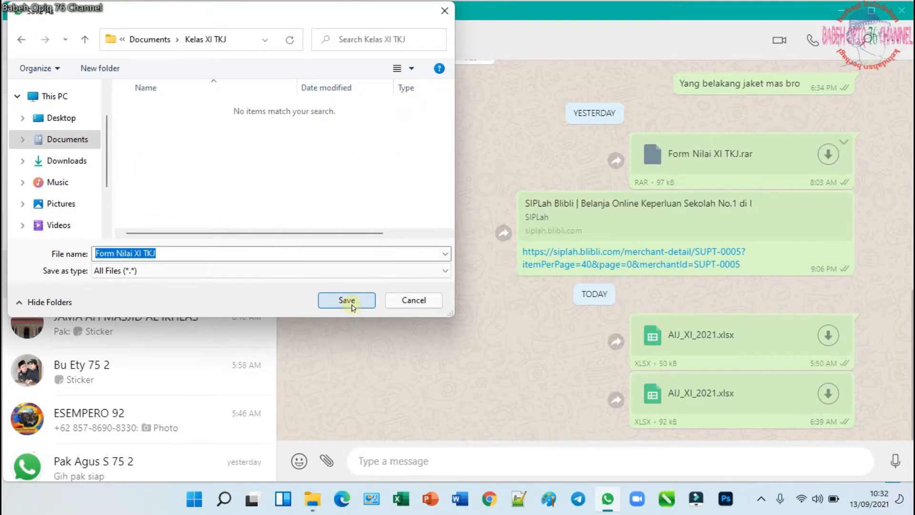
{"action": "left_click", "coordinate": [347, 300]}
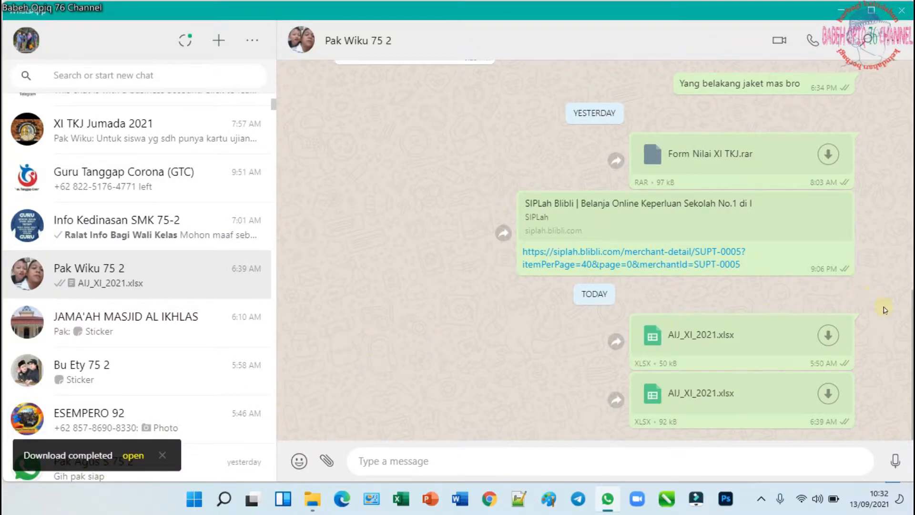
- Download the 50 kB AIJ_XI_2021.xlsx from the chat into the Kelas XI TKJ folder and return to File Explorer
{"action": "left_click", "coordinate": [830, 336]}
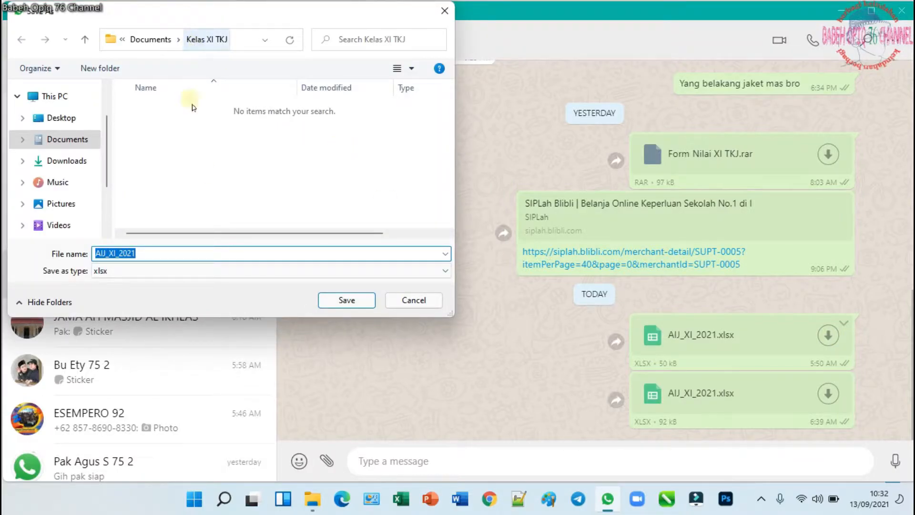
{"action": "left_click", "coordinate": [345, 301]}
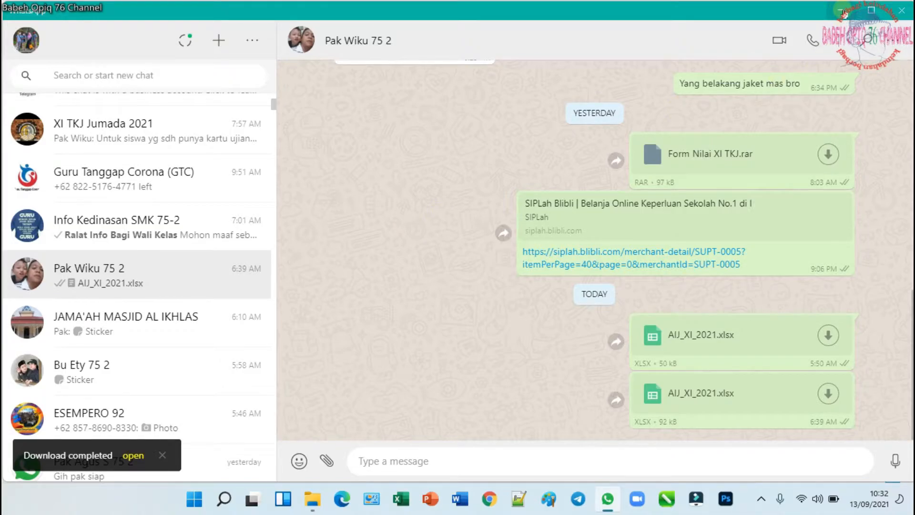
{"action": "left_click", "coordinate": [841, 11]}
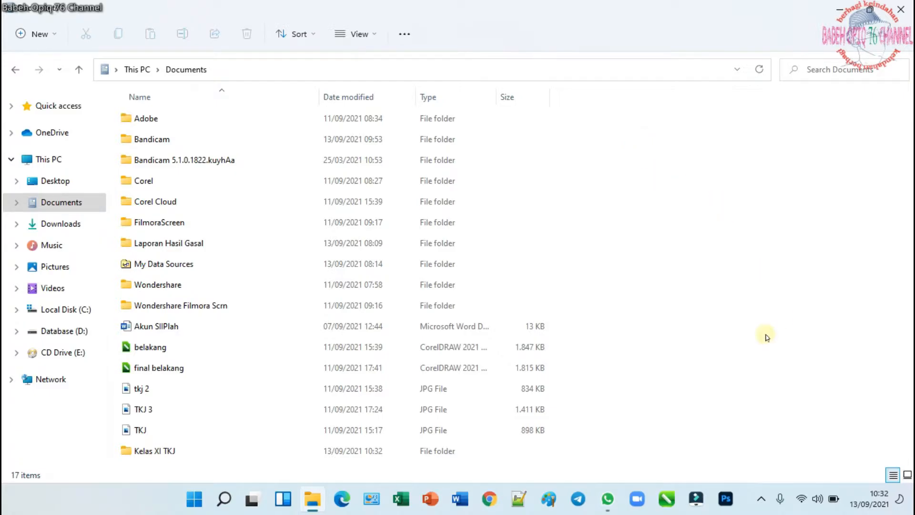
- Create a subfolder named Kumpulan Nilai inside the Kelas XI TKJ folder
{"action": "left_click", "coordinate": [167, 451]}
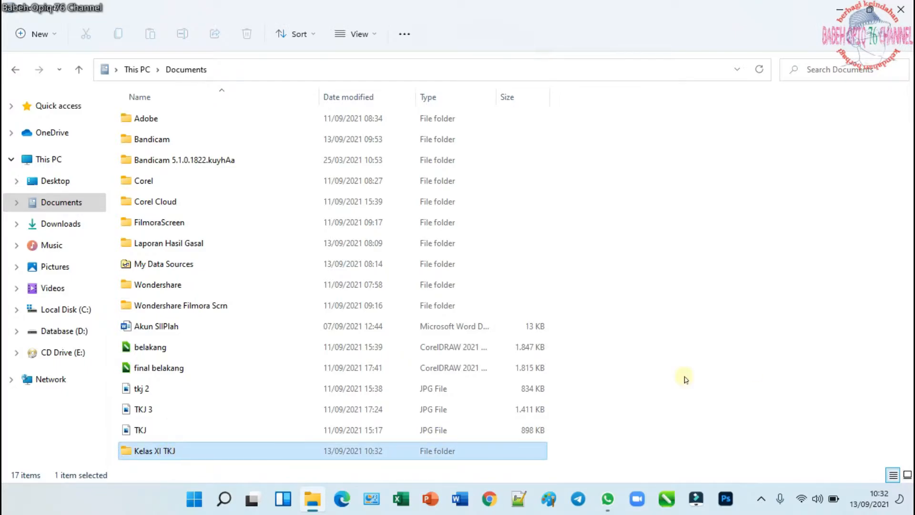
{"action": "double_click", "coordinate": [238, 456]}
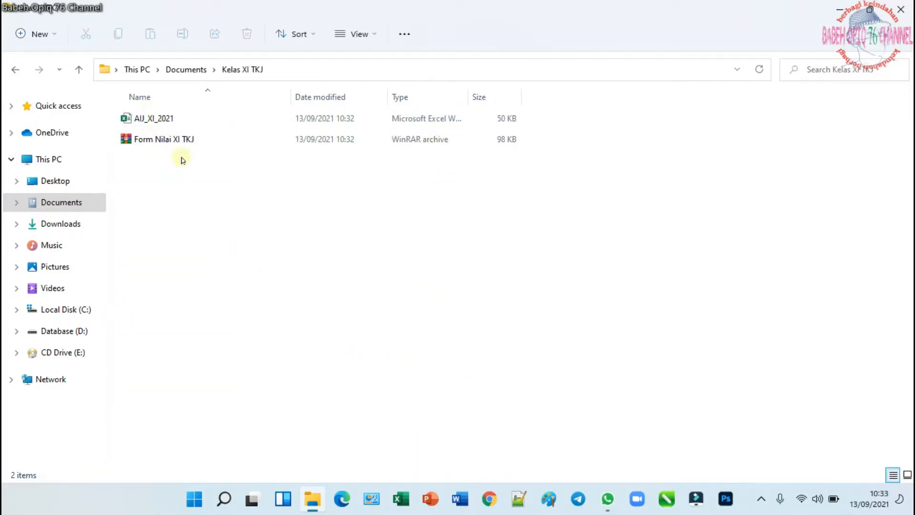
{"action": "right_click", "coordinate": [220, 251]}
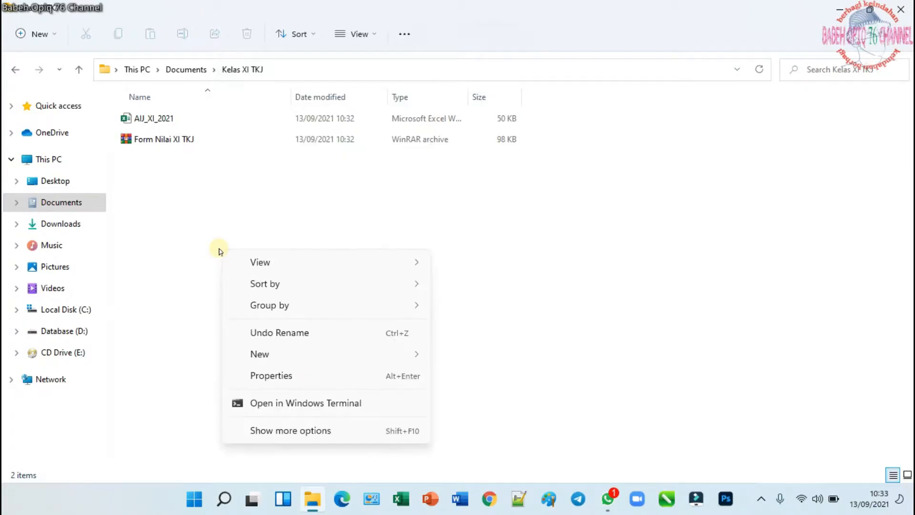
{"action": "left_click", "coordinate": [285, 431]}
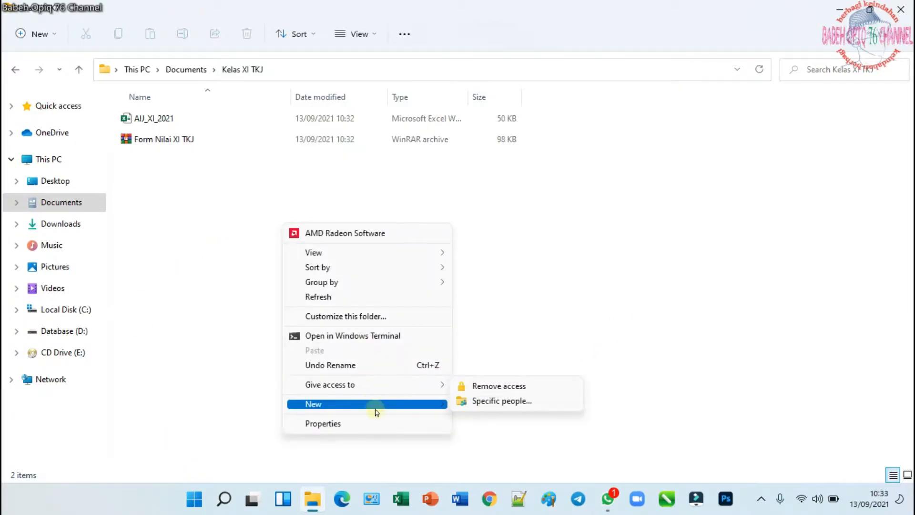
{"action": "mouse_move", "coordinate": [445, 407]}
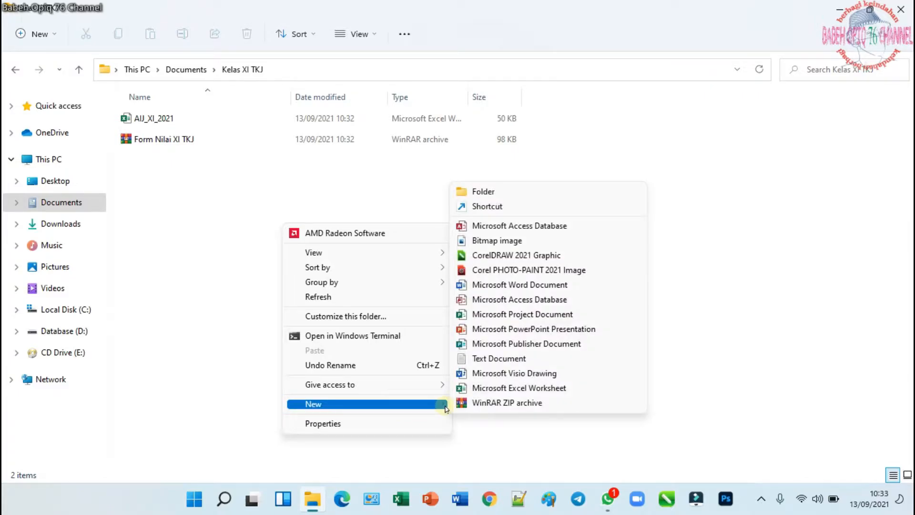
{"action": "left_click", "coordinate": [532, 191]}
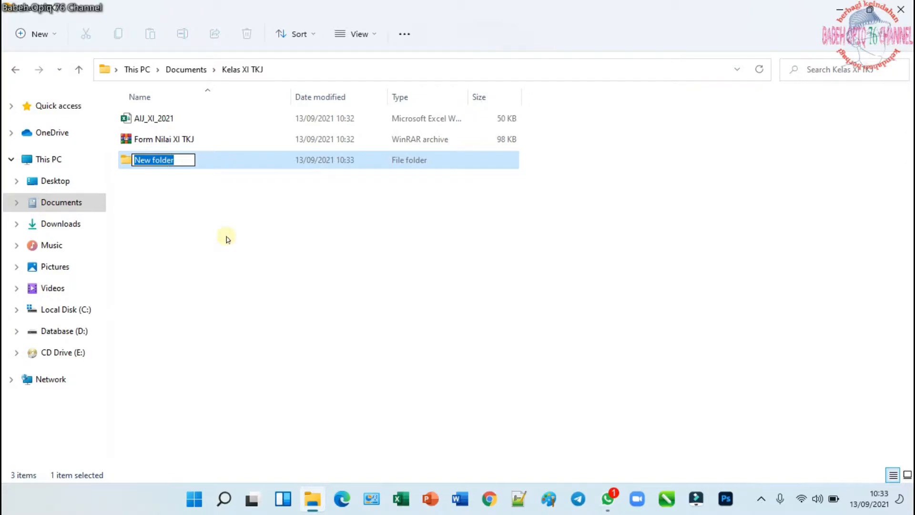
{"action": "type", "text": "Kump"}
{"action": "type", "text": "uul"}
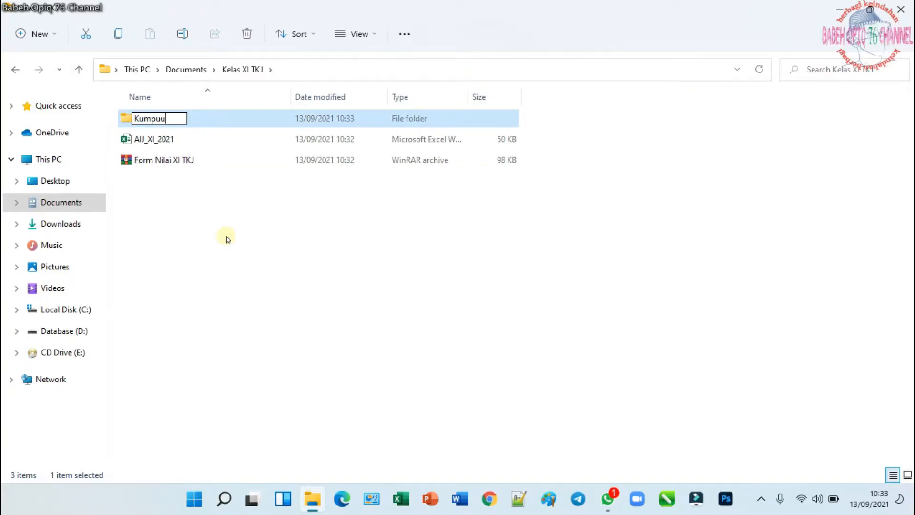
{"action": "key", "text": "BackSpace"}
{"action": "type", "text": "lan Nilai"}
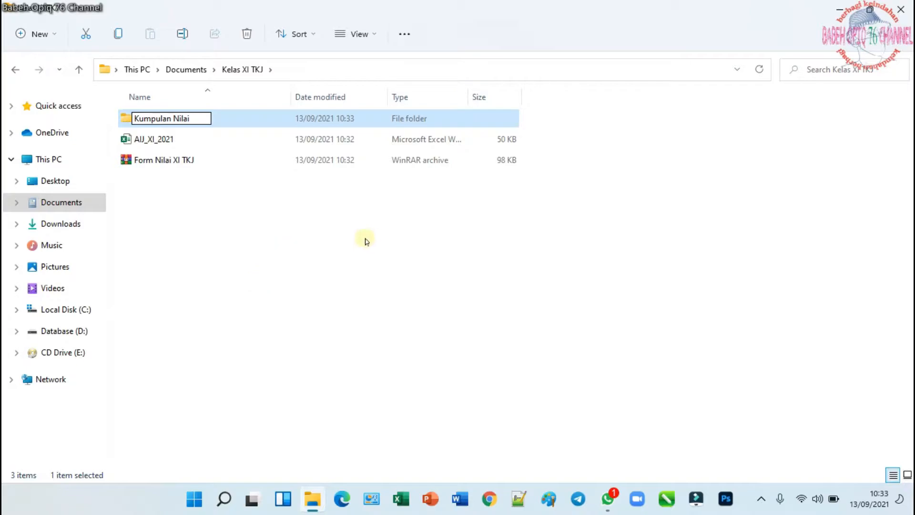
{"action": "key", "text": "Return"}
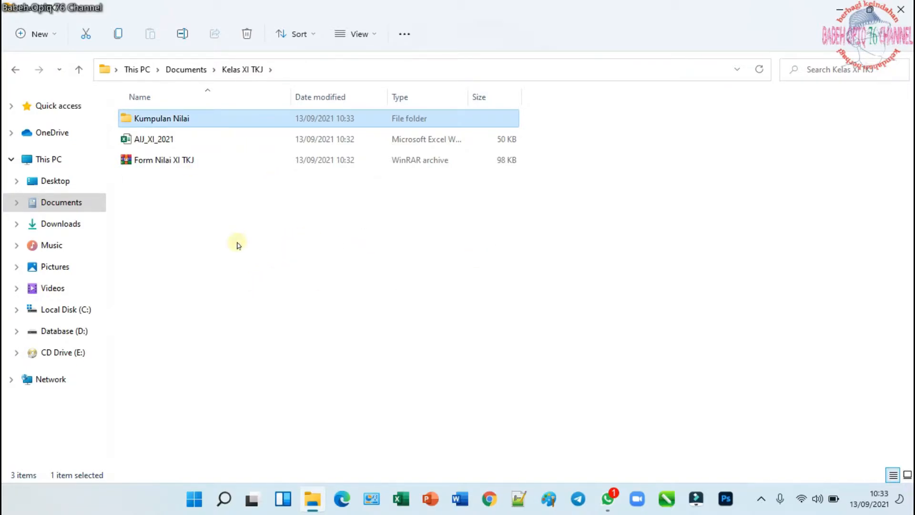
- Move the AIJ_XI_2021 workbook into the Kumpulan Nilai folder
{"action": "left_click", "coordinate": [265, 245]}
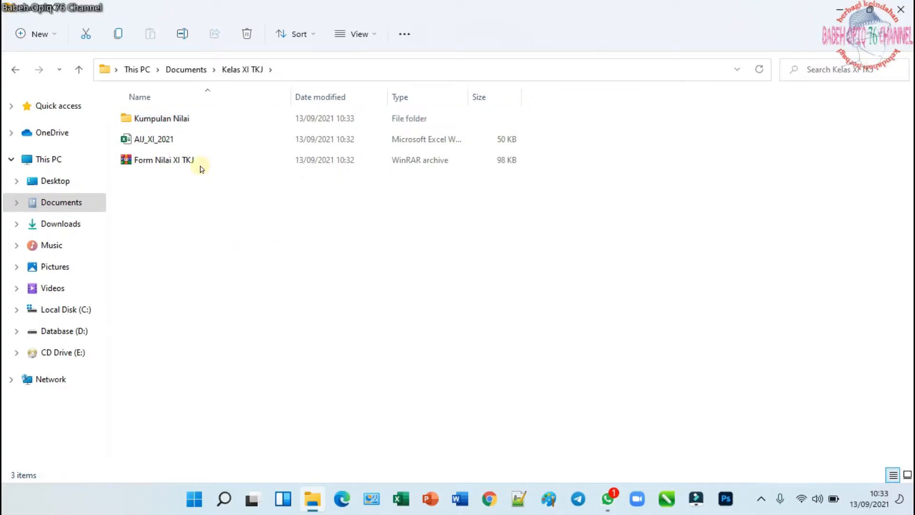
{"action": "left_click", "coordinate": [163, 139]}
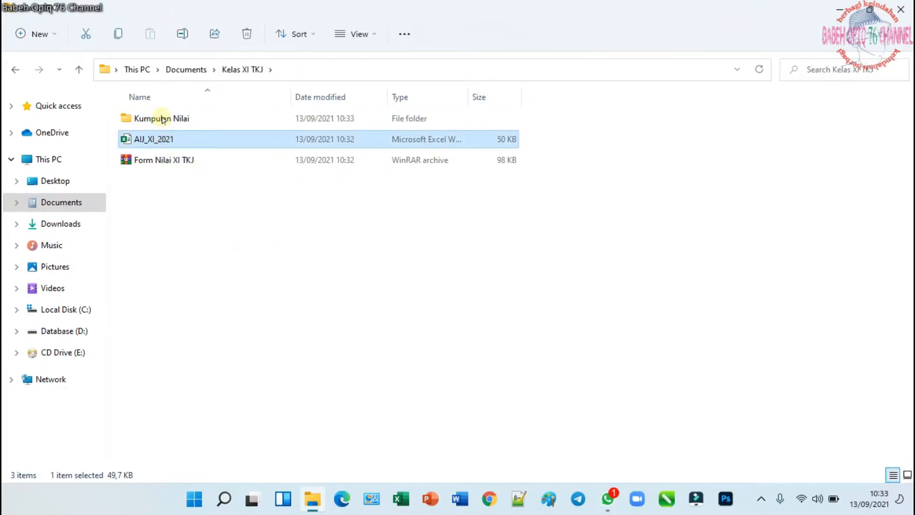
{"action": "left_click_drag", "start_coordinate": [182, 139], "coordinate": [184, 121]}
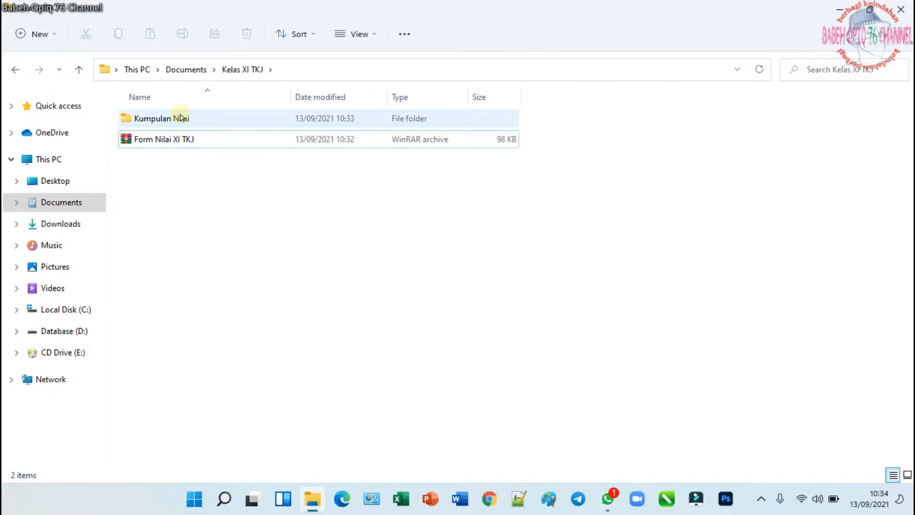
{"action": "left_click", "coordinate": [189, 139]}
{"action": "key", "text": "Return"}
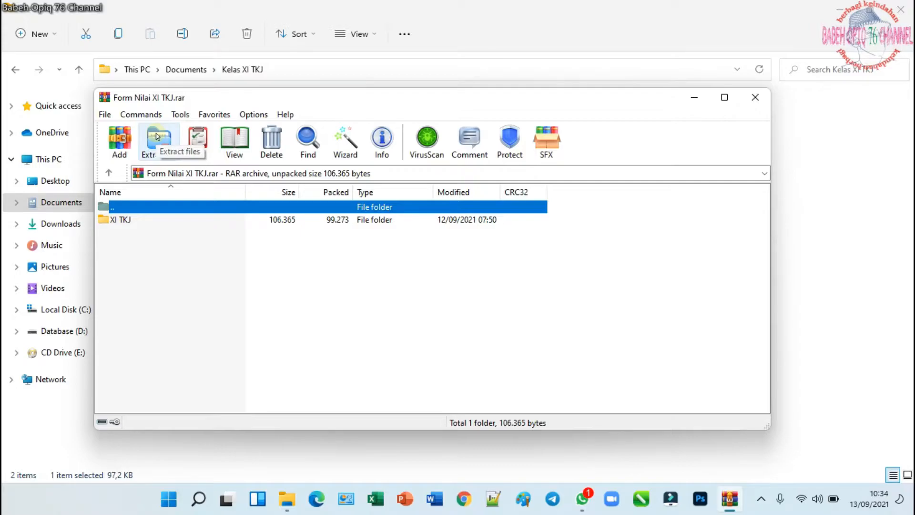
{"action": "left_click", "coordinate": [157, 136]}
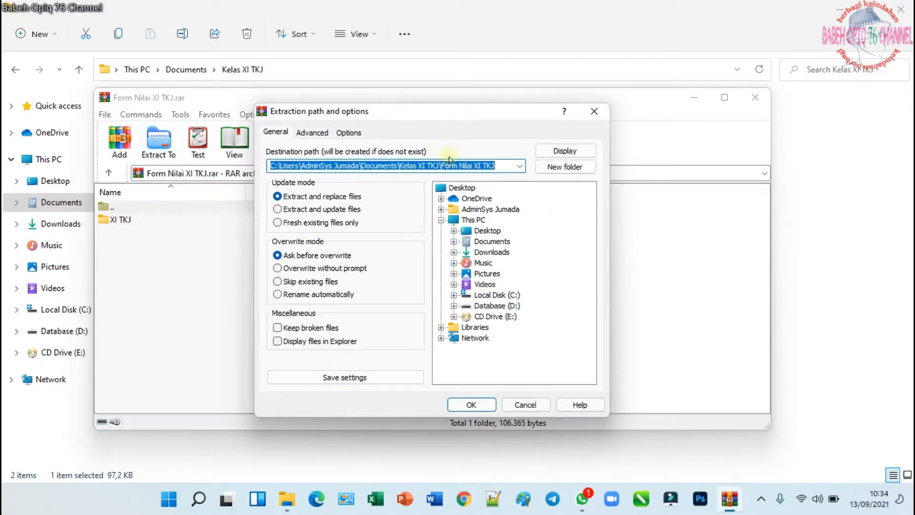
{"action": "left_click", "coordinate": [454, 242]}
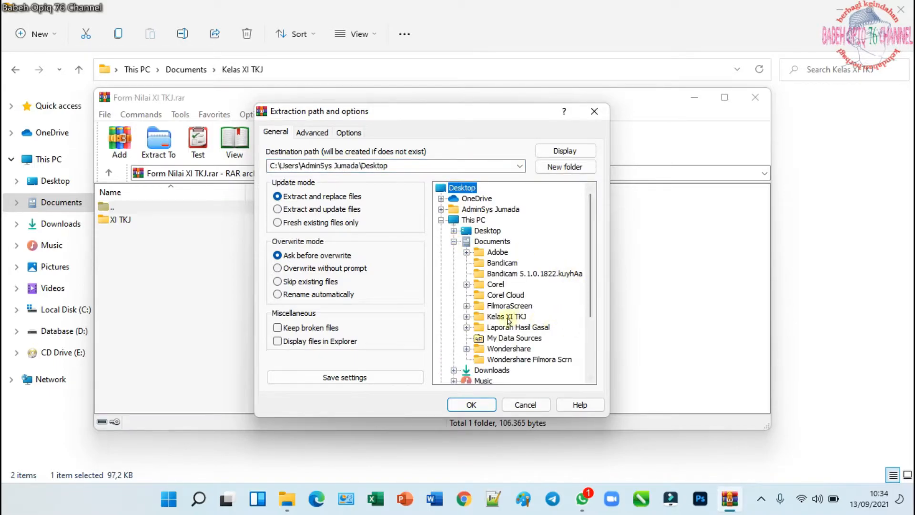
{"action": "left_click", "coordinate": [509, 317]}
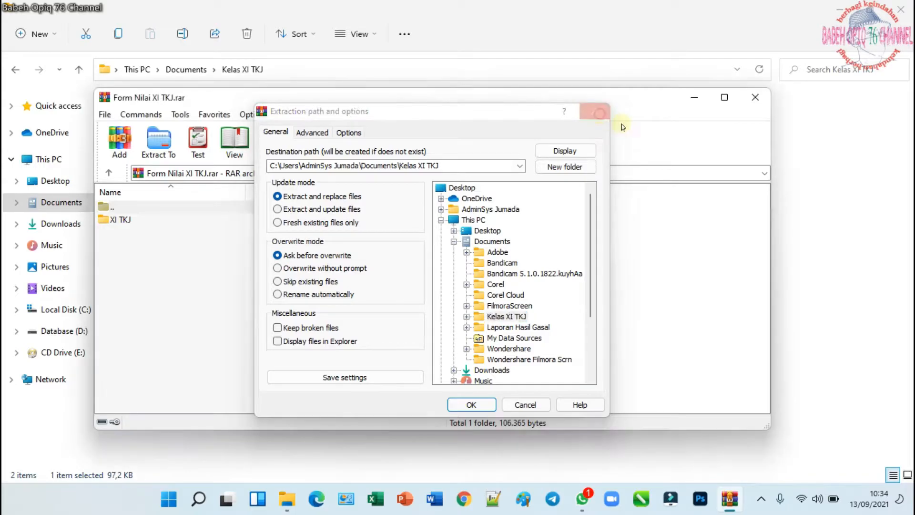
{"action": "left_click", "coordinate": [595, 112]}
{"action": "left_click", "coordinate": [756, 97]}
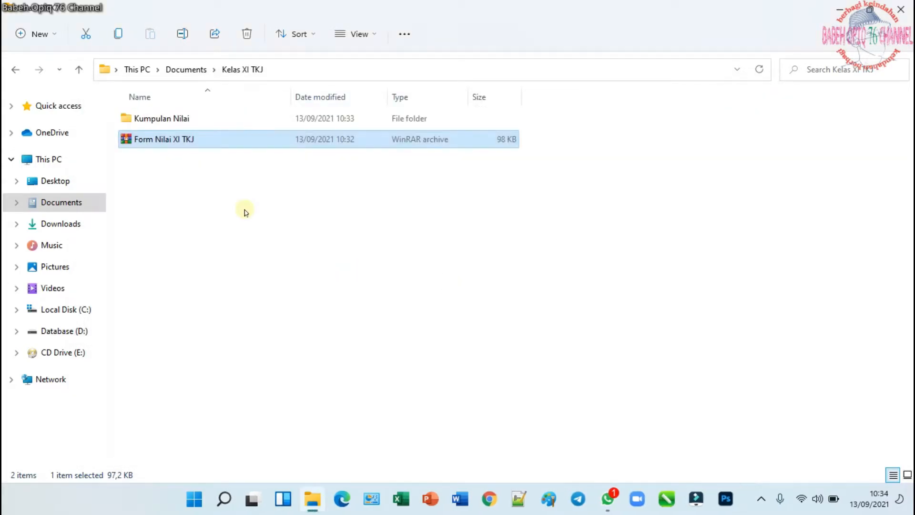
{"action": "right_click", "coordinate": [169, 142]}
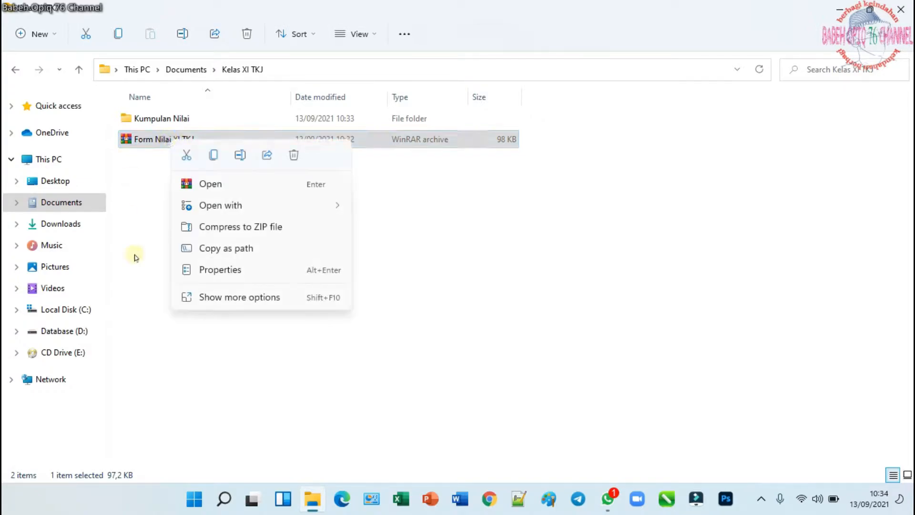
{"action": "left_click", "coordinate": [230, 300]}
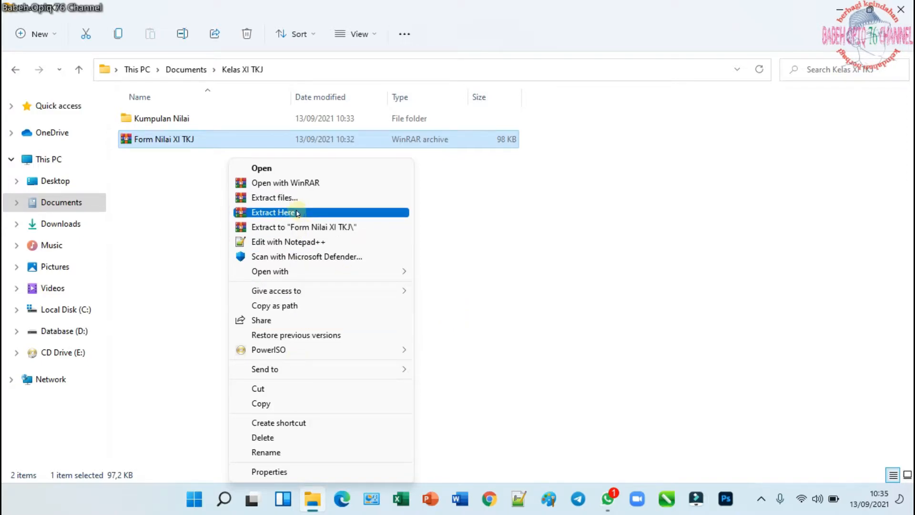
{"action": "left_click", "coordinate": [153, 211]}
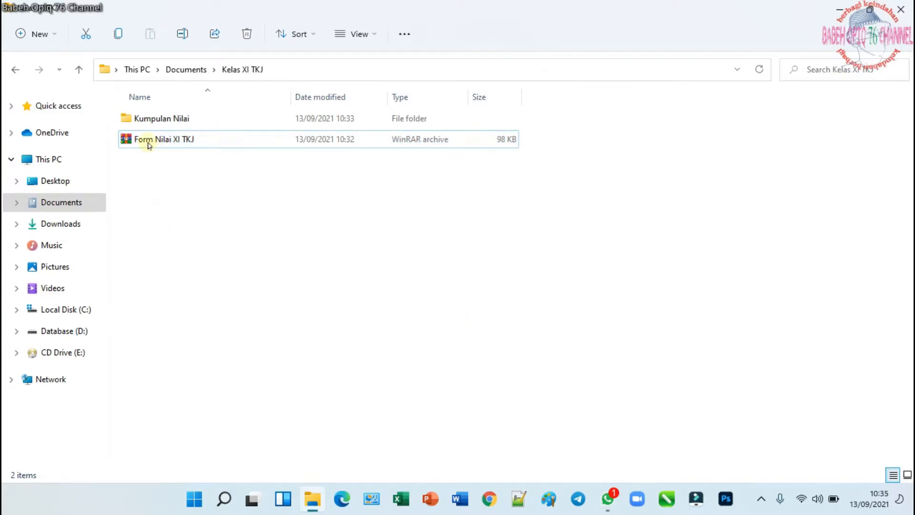
- Extract the Form Nilai XI TKJ archive directly into the current Kelas XI TKJ folder
{"action": "left_click", "coordinate": [150, 143]}
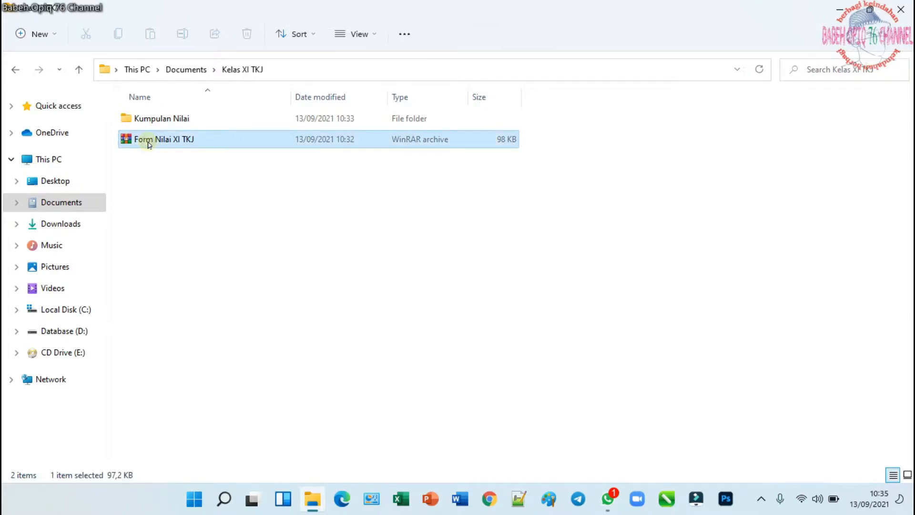
{"action": "right_click", "coordinate": [159, 139]}
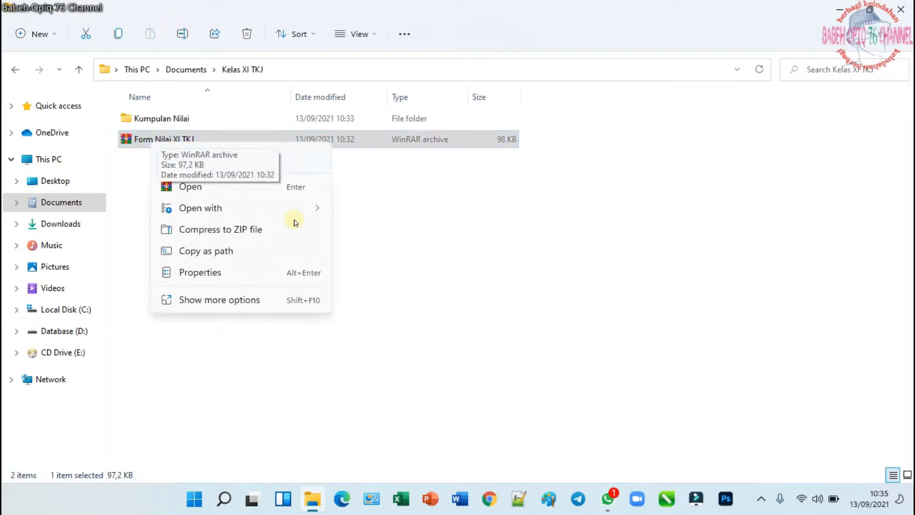
{"action": "left_click", "coordinate": [245, 301]}
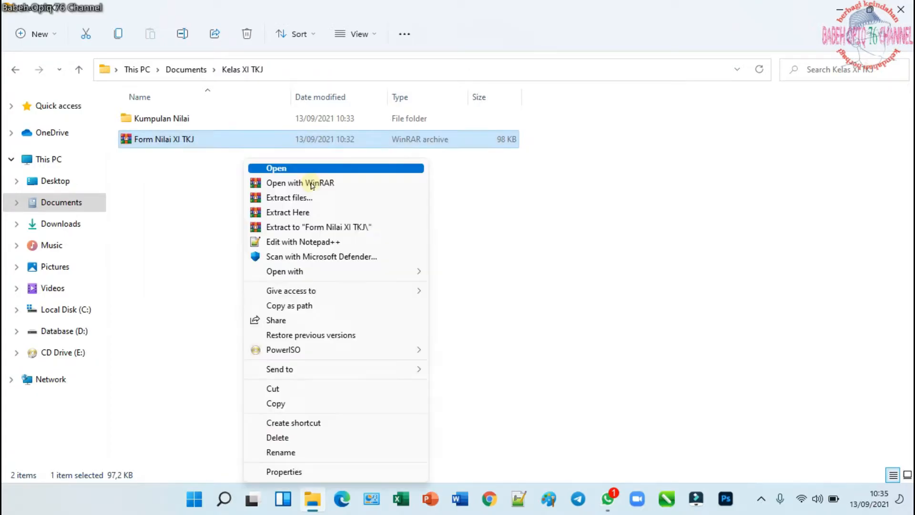
{"action": "left_click", "coordinate": [319, 215]}
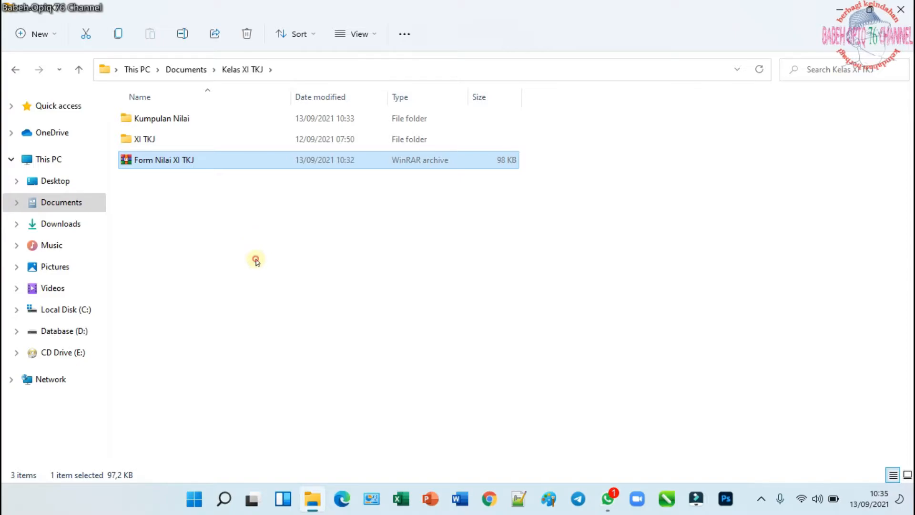
{"action": "left_click", "coordinate": [205, 251]}
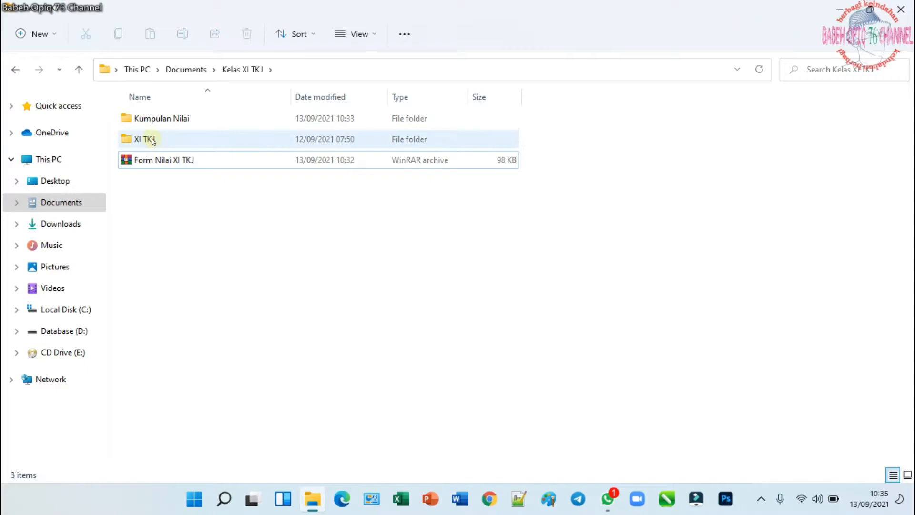
- Open the LHB XI TKJ Word document from the extracted XI TKJ folder
{"action": "mouse_move", "coordinate": [155, 143]}
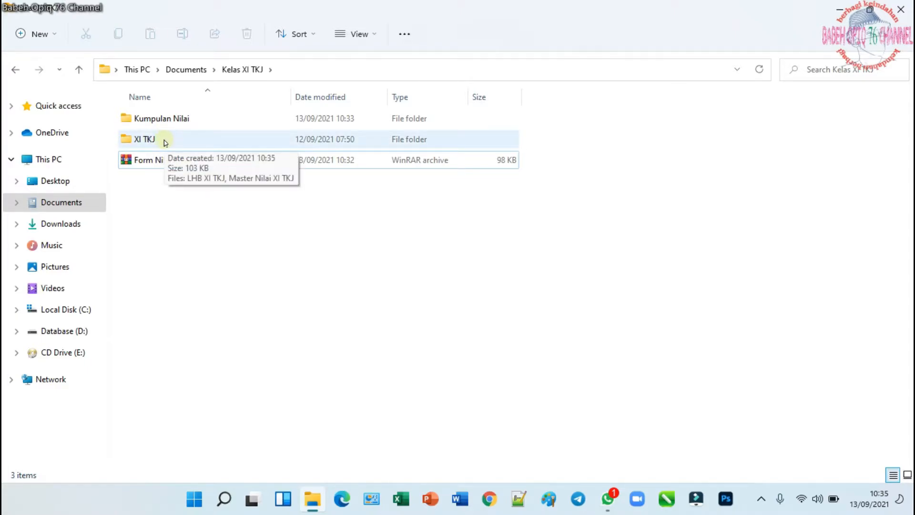
{"action": "left_click", "coordinate": [164, 141]}
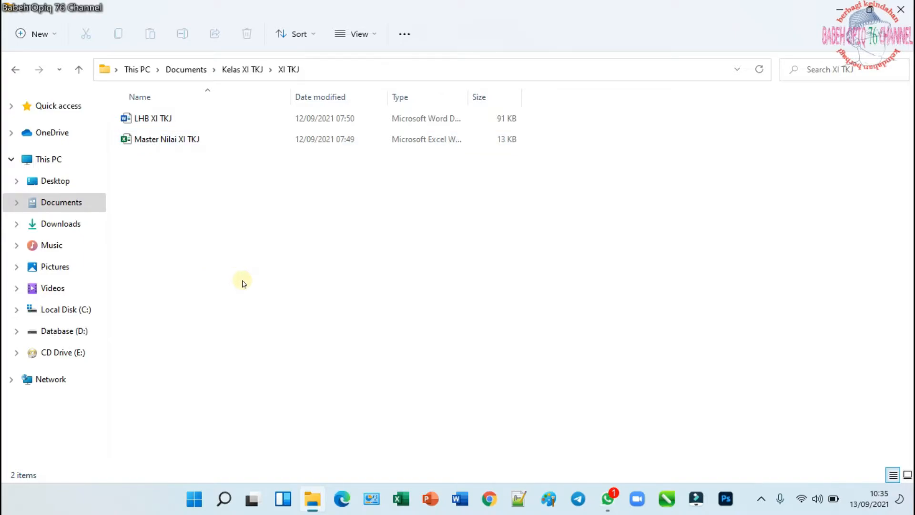
{"action": "double_click", "coordinate": [150, 120]}
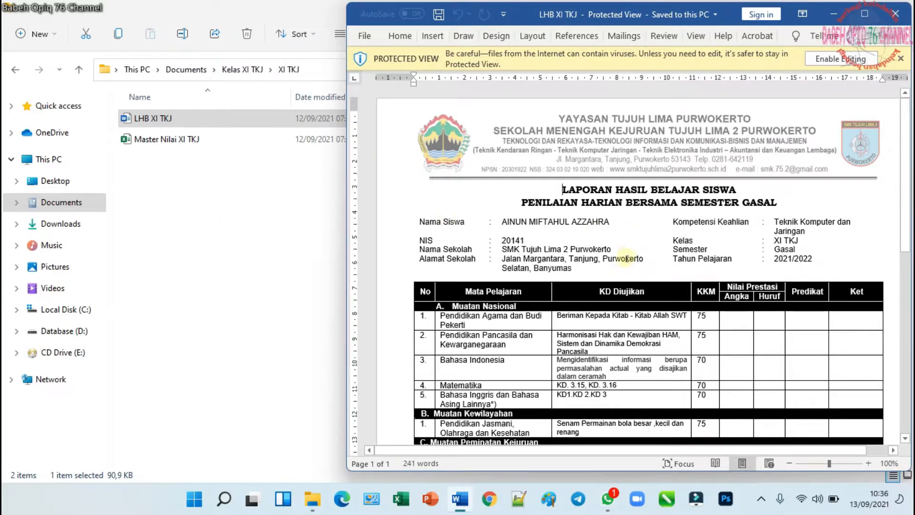
- Examine the report form's student details, subject table with KD Diujikan and KKM columns, and signature area
{"action": "scroll", "coordinate": [627, 252], "scroll_direction": "down", "scroll_amount": 5}
{"action": "scroll", "coordinate": [627, 253], "scroll_direction": "down", "scroll_amount": 4}
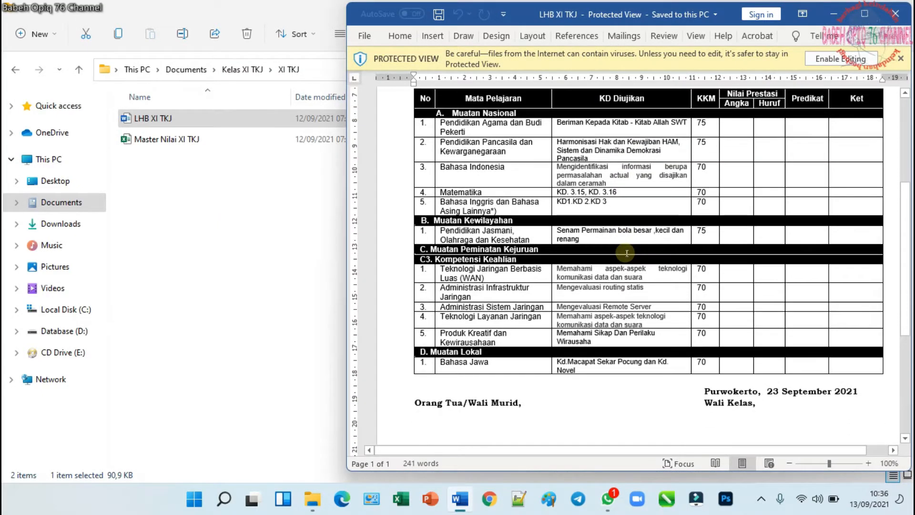
{"action": "scroll", "coordinate": [627, 253], "scroll_direction": "up", "scroll_amount": 5}
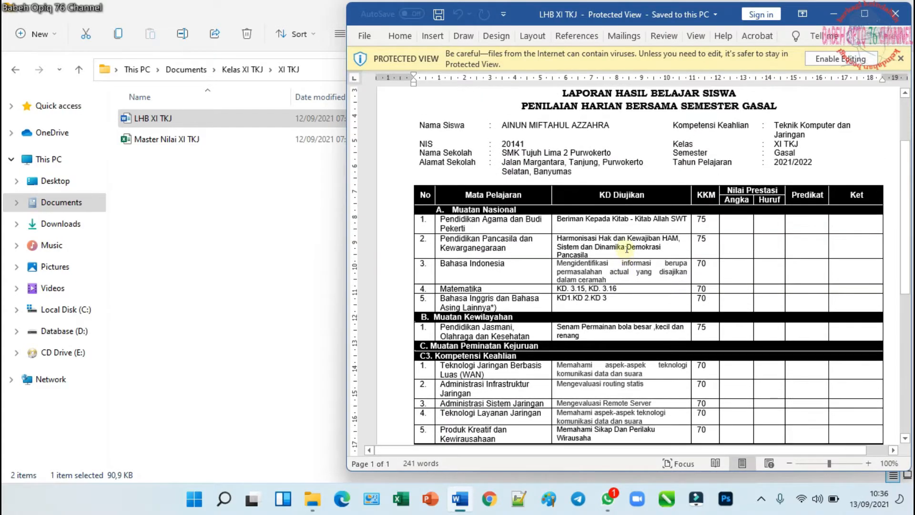
{"action": "scroll", "coordinate": [704, 211], "scroll_direction": "down", "scroll_amount": 2}
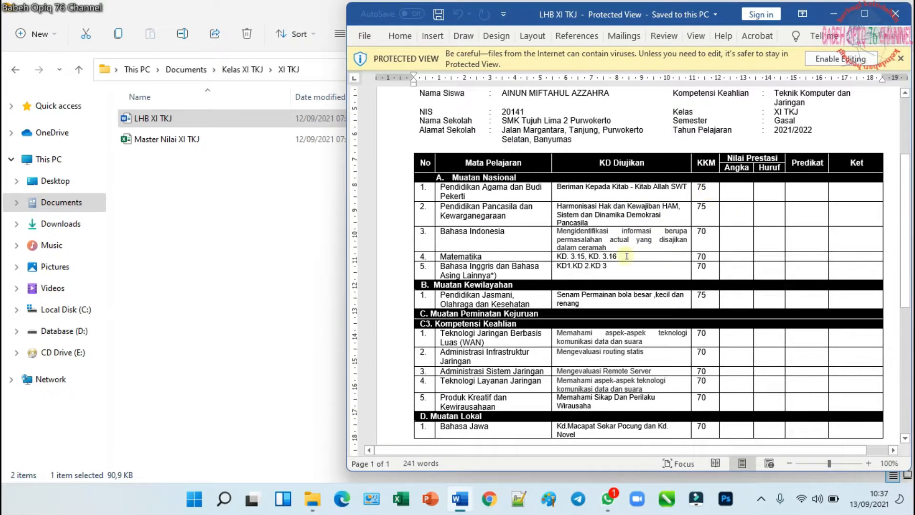
{"action": "scroll", "coordinate": [622, 262], "scroll_direction": "down", "scroll_amount": 2}
{"action": "scroll", "coordinate": [628, 252], "scroll_direction": "up", "scroll_amount": 3}
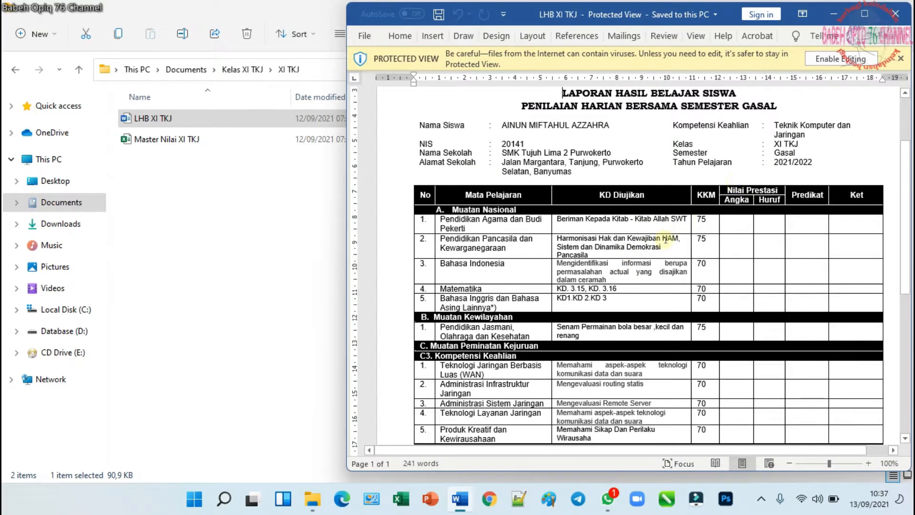
{"action": "scroll", "coordinate": [667, 233], "scroll_direction": "down", "scroll_amount": 2}
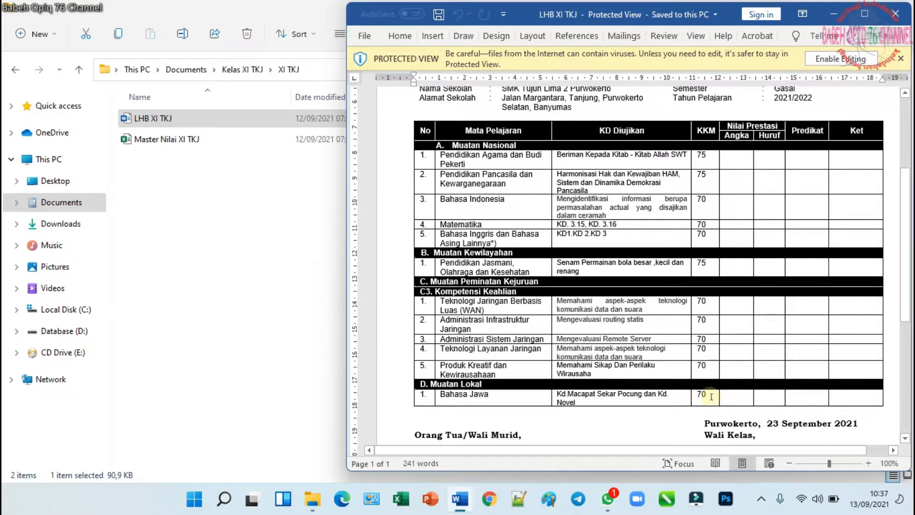
- Enable editing of the report form, set the KKM for Bahasa Jawa to 75 and save the document
{"action": "left_click", "coordinate": [841, 59]}
{"action": "left_click", "coordinate": [865, 14]}
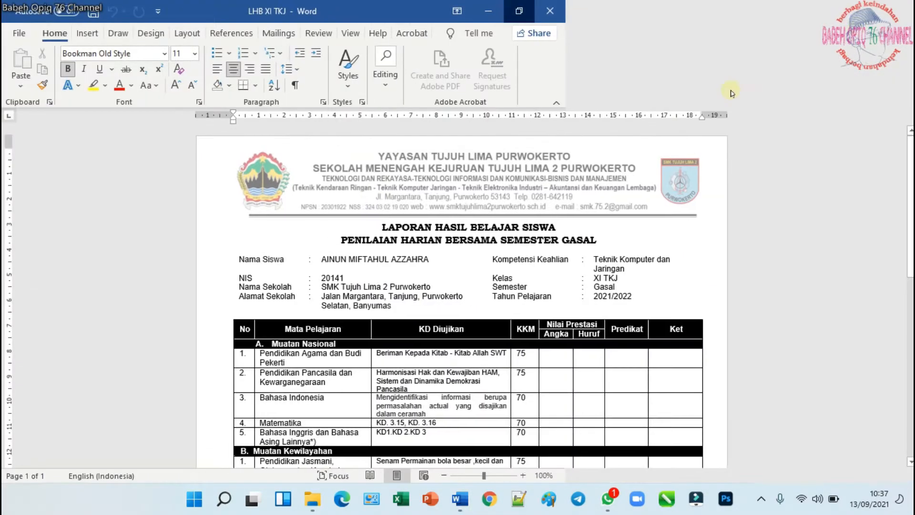
{"action": "scroll", "coordinate": [766, 228], "scroll_direction": "down", "scroll_amount": 2}
{"action": "scroll", "coordinate": [766, 228], "scroll_direction": "down", "scroll_amount": 8}
{"action": "left_click", "coordinate": [523, 312]}
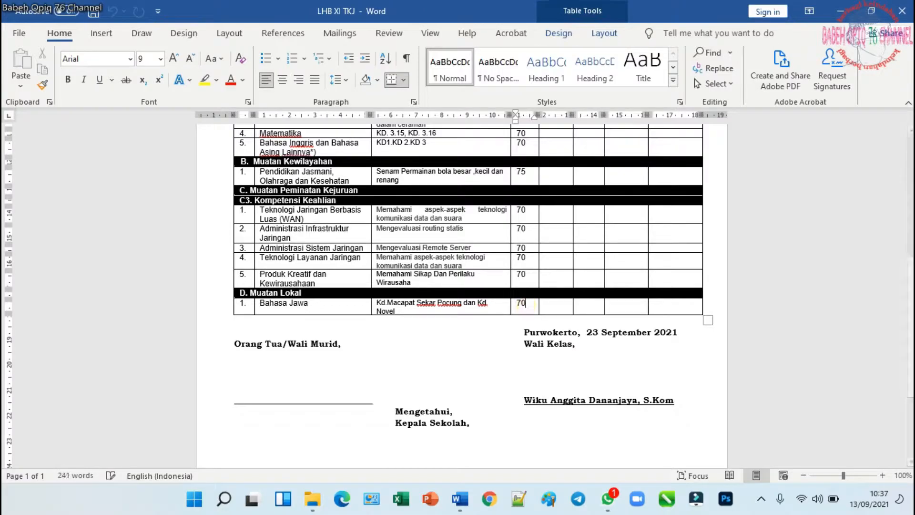
{"action": "key", "text": "BackSpace"}
{"action": "type", "text": "5"}
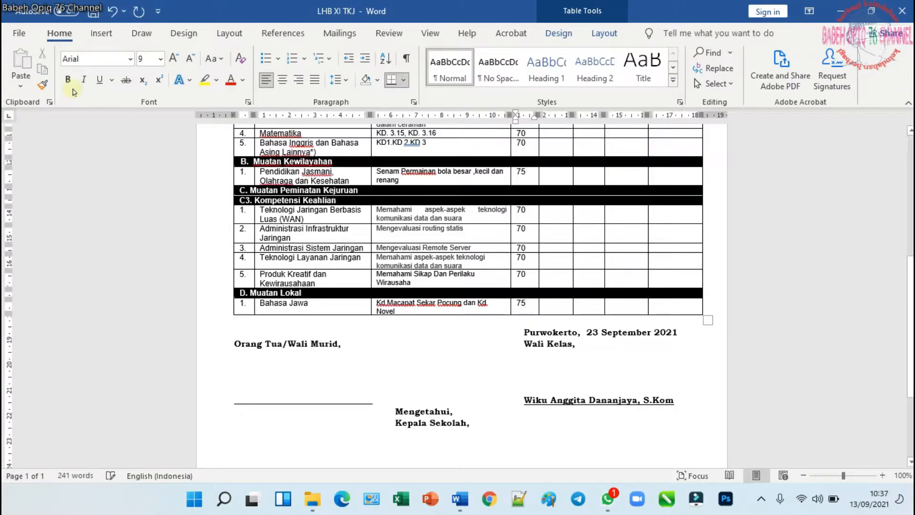
{"action": "left_click", "coordinate": [94, 12]}
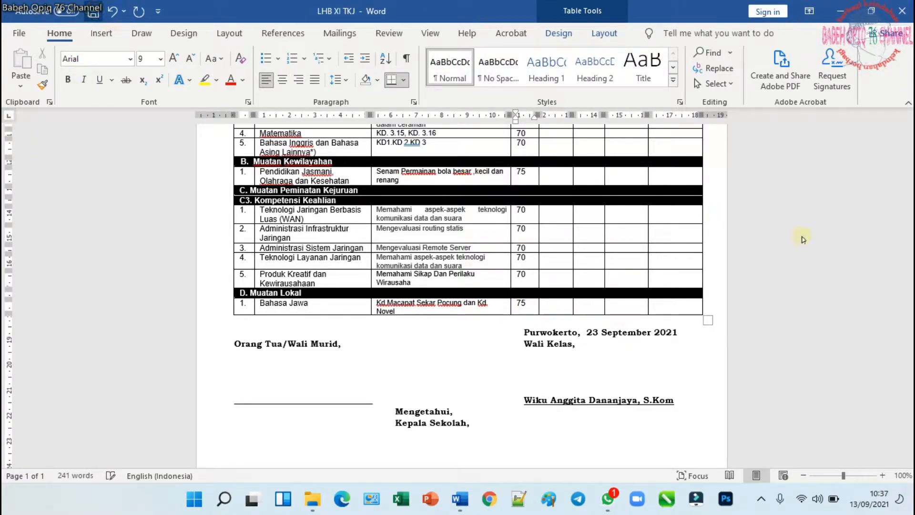
- Delete the KD Diujikan text in the Pendidikan Agama dan Budi Pekerti row of the report table
{"action": "scroll", "coordinate": [420, 247], "scroll_direction": "up", "scroll_amount": 5}
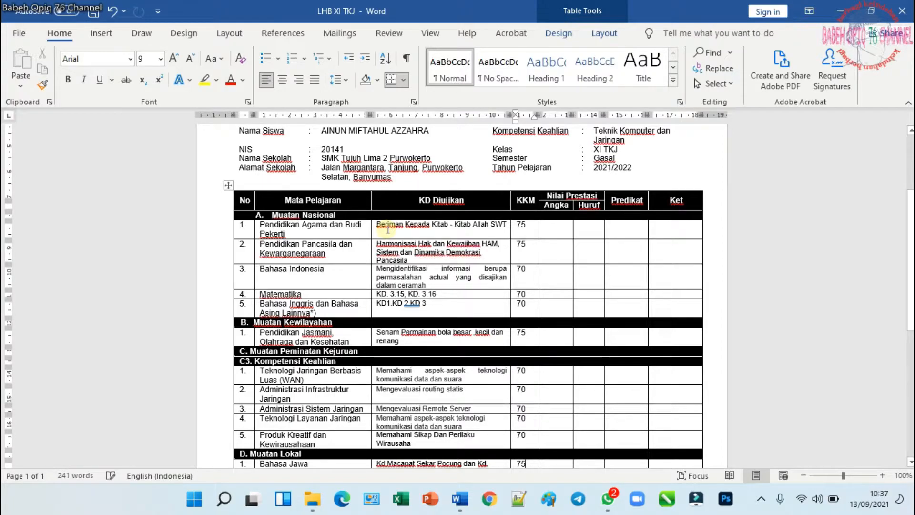
{"action": "left_click_drag", "start_coordinate": [388, 229], "coordinate": [505, 225]}
{"action": "key", "text": "Delete"}
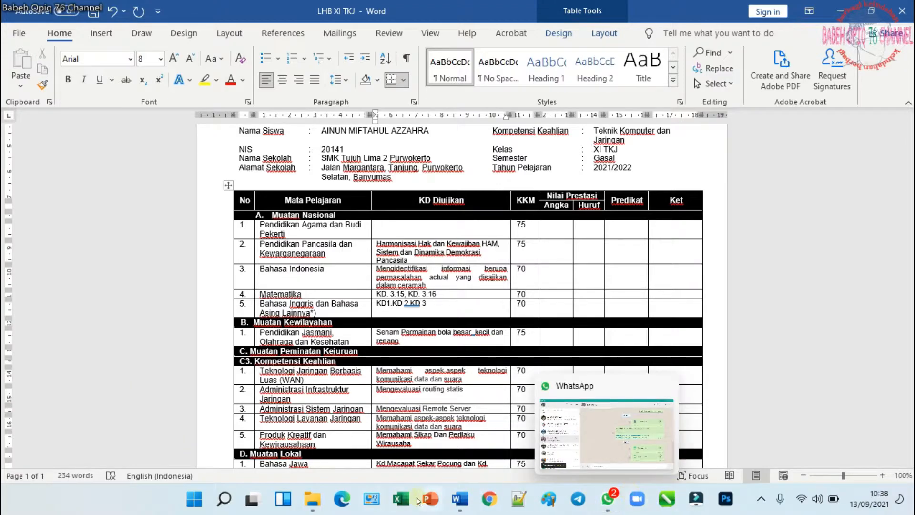
- Switch to File Explorer and open the AIJ_XI_2021 workbook from the Kumpulan Nilai folder in Kelas XI TKJ
{"action": "left_click", "coordinate": [312, 498]}
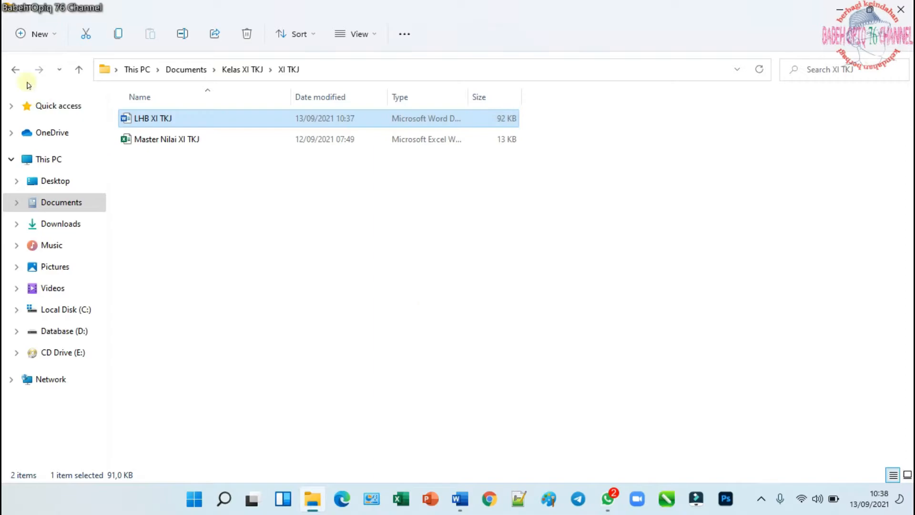
{"action": "left_click", "coordinate": [19, 75]}
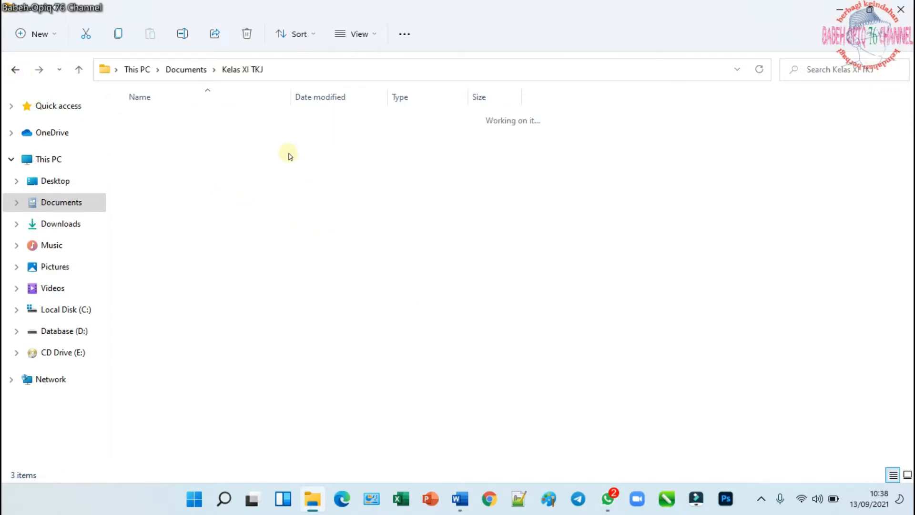
{"action": "left_click", "coordinate": [164, 121]}
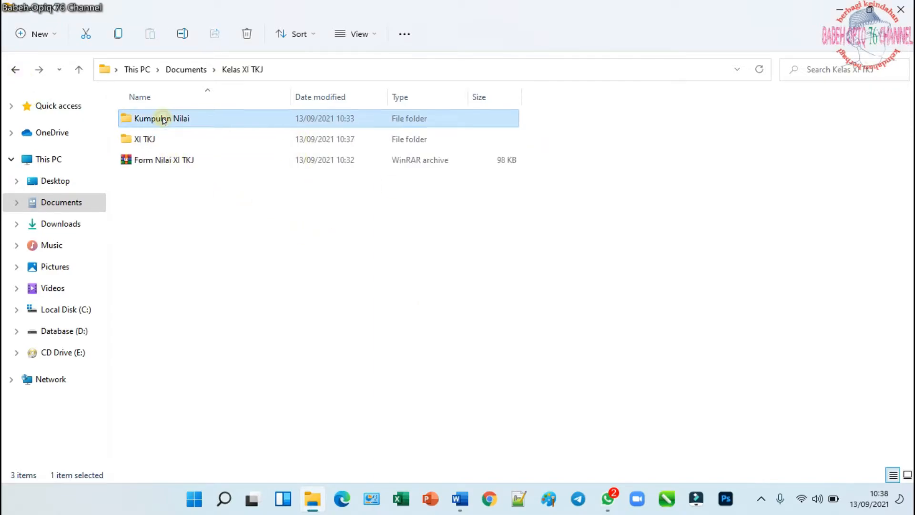
{"action": "double_click", "coordinate": [172, 119]}
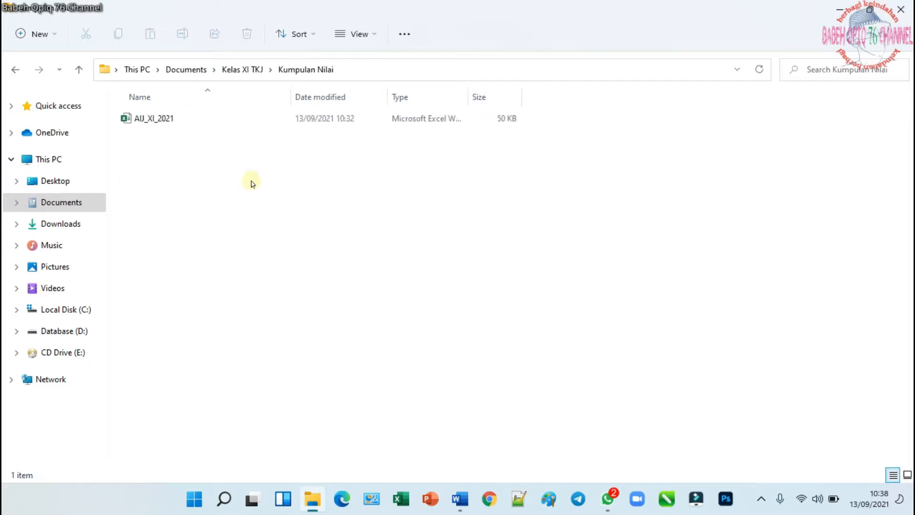
{"action": "double_click", "coordinate": [167, 120]}
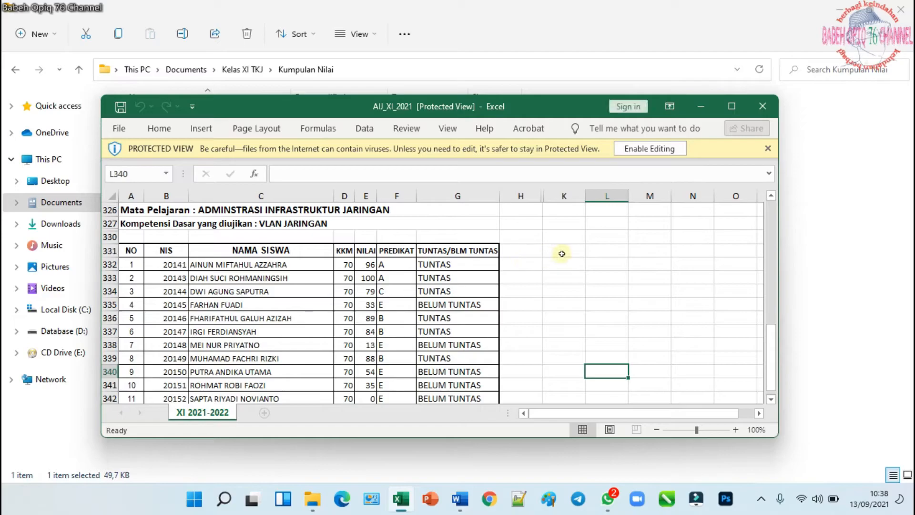
- Enable editing of the AIJ_XI_2021 workbook and copy the text VLAN JARINGAN from the Kompetensi Dasar line in A327
{"action": "scroll", "coordinate": [562, 253], "scroll_direction": "up", "scroll_amount": 1}
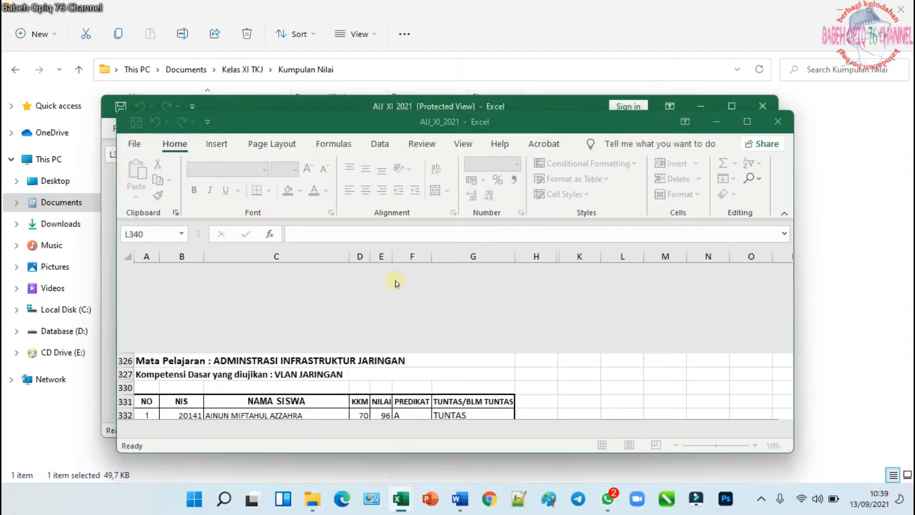
{"action": "scroll", "coordinate": [570, 313], "scroll_direction": "down", "scroll_amount": 4}
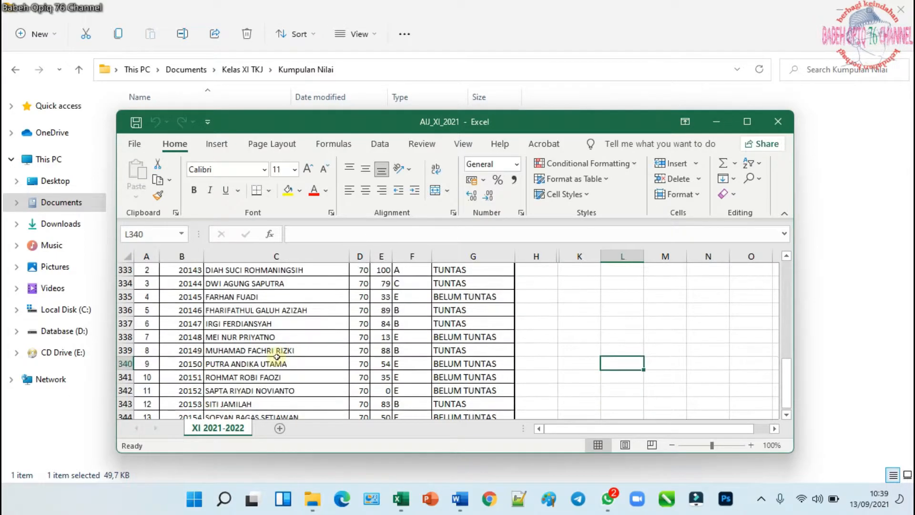
{"action": "scroll", "coordinate": [344, 311], "scroll_direction": "up", "scroll_amount": 4}
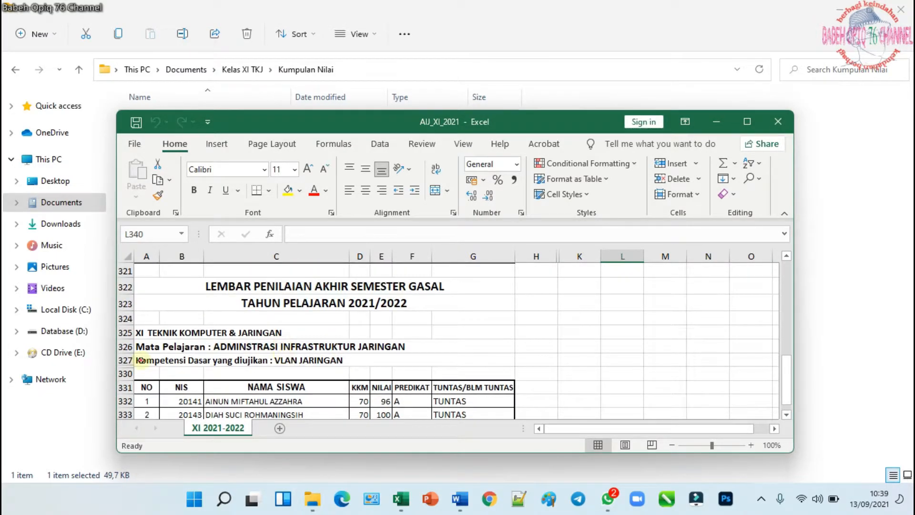
{"action": "left_click", "coordinate": [143, 360]}
{"action": "left_click_drag", "start_coordinate": [432, 234], "coordinate": [500, 234]}
{"action": "key", "text": "ctrl+c"}
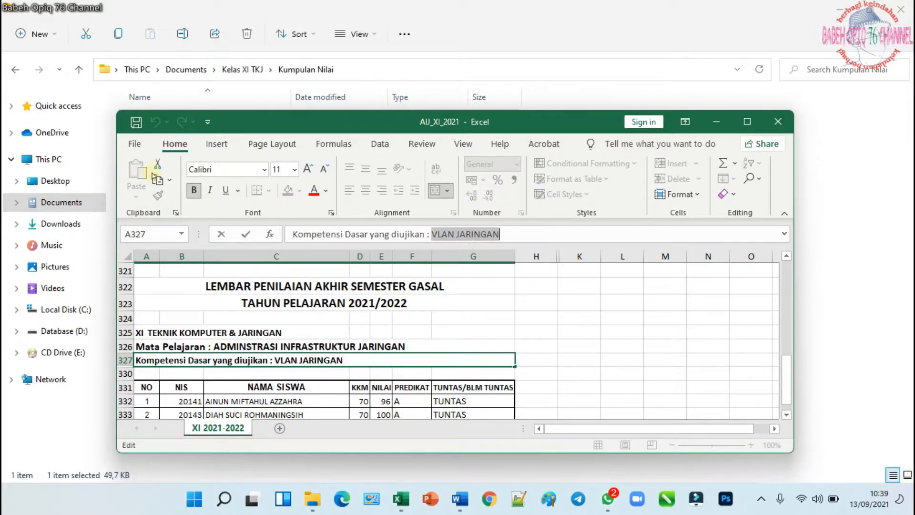
- Switch to the LHB XI TKJ document in Word and replace the KD Diujikan text for Administrasi Infrastruktur Jaringan with the copied VLAN JARINGAN
{"action": "left_click", "coordinate": [718, 122]}
{"action": "key", "text": "alt+Tab"}
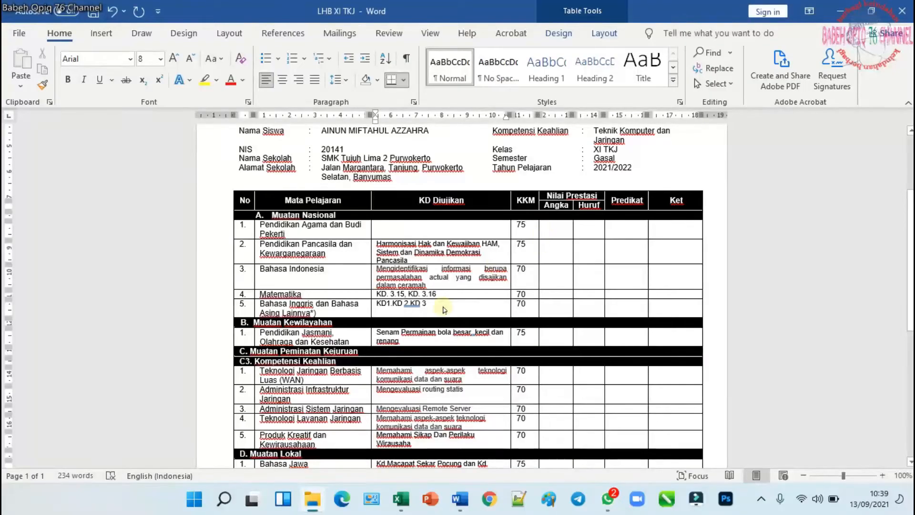
{"action": "scroll", "coordinate": [403, 305], "scroll_direction": "down", "scroll_amount": 4}
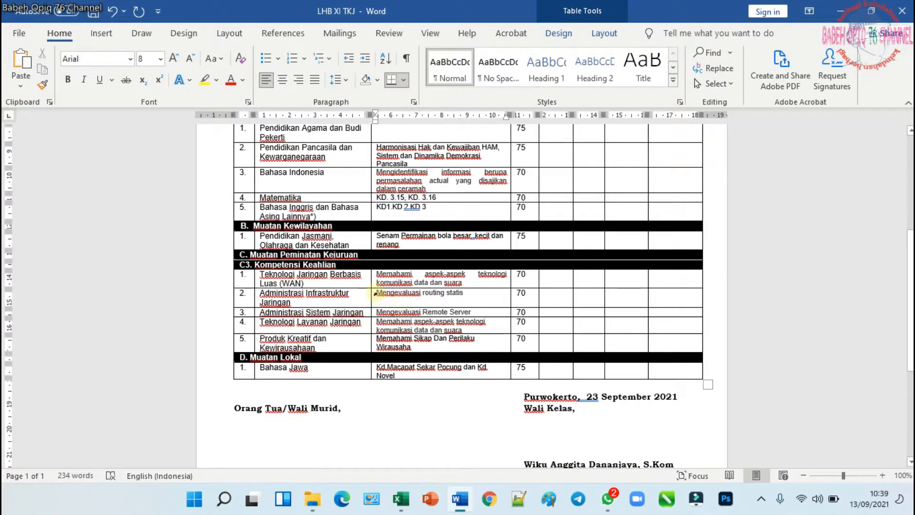
{"action": "left_click_drag", "start_coordinate": [377, 294], "coordinate": [466, 301]}
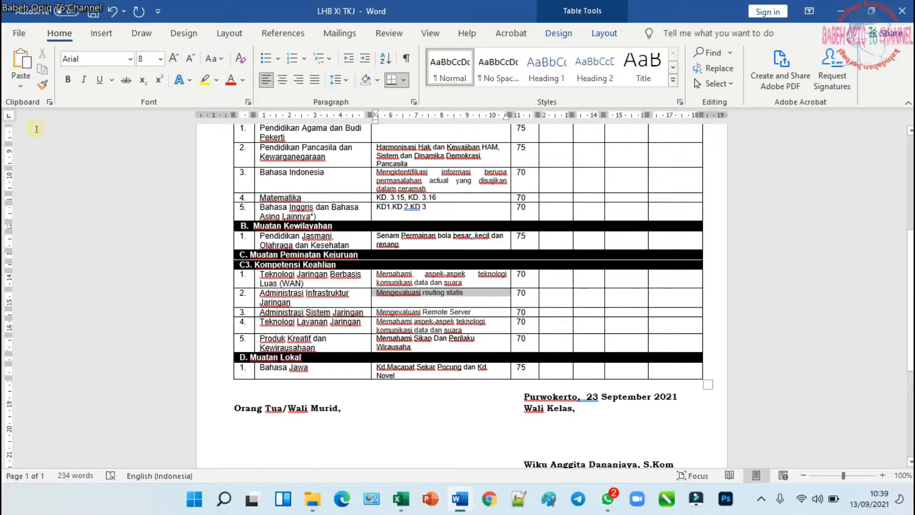
{"action": "left_click", "coordinate": [20, 60]}
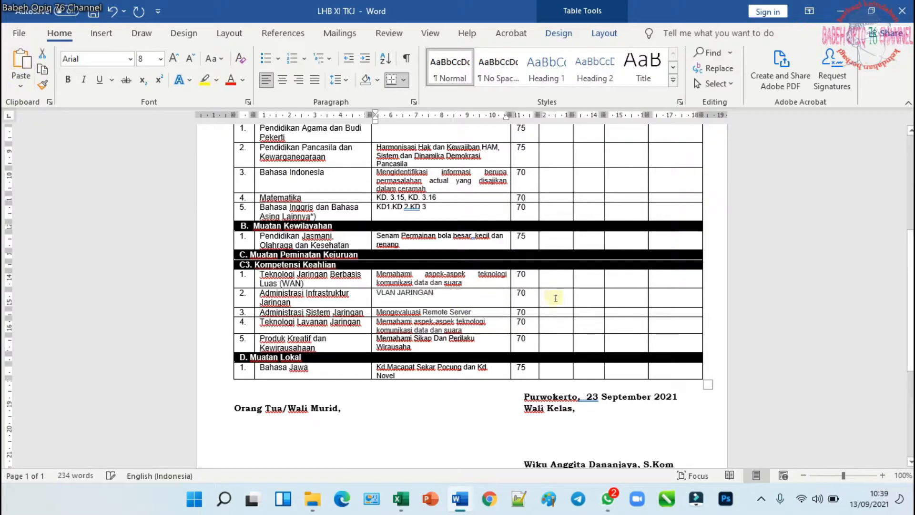
{"action": "scroll", "coordinate": [436, 205], "scroll_direction": "up", "scroll_amount": 3}
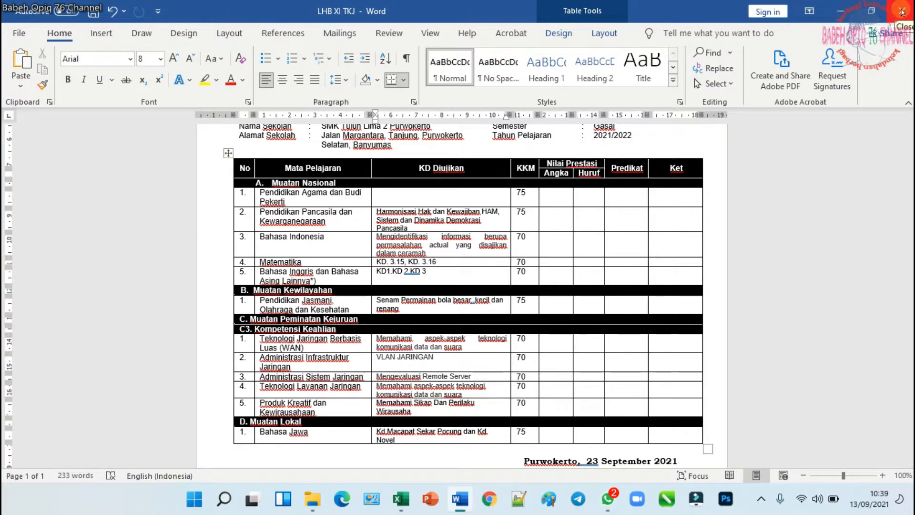
- Close the report form, then close the AIJ_XI_2021 workbook without saving its changes
{"action": "left_click", "coordinate": [841, 11]}
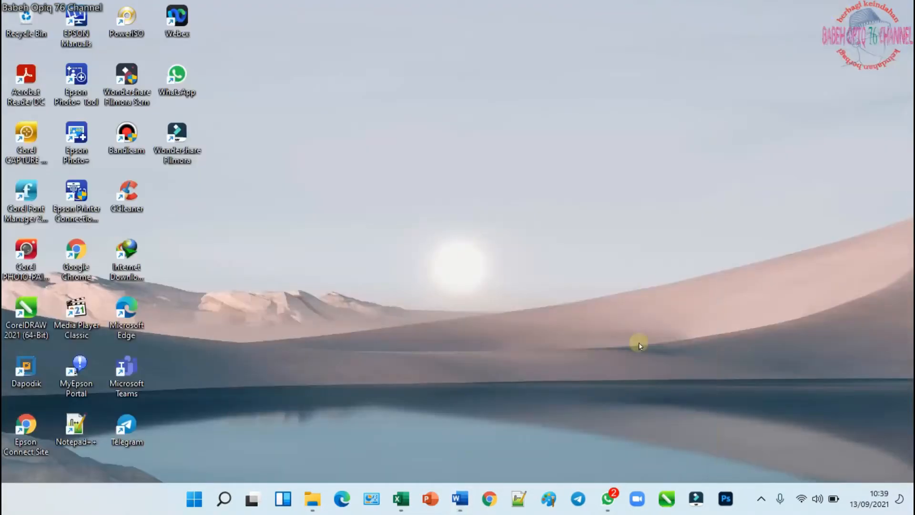
{"action": "left_click", "coordinate": [401, 498]}
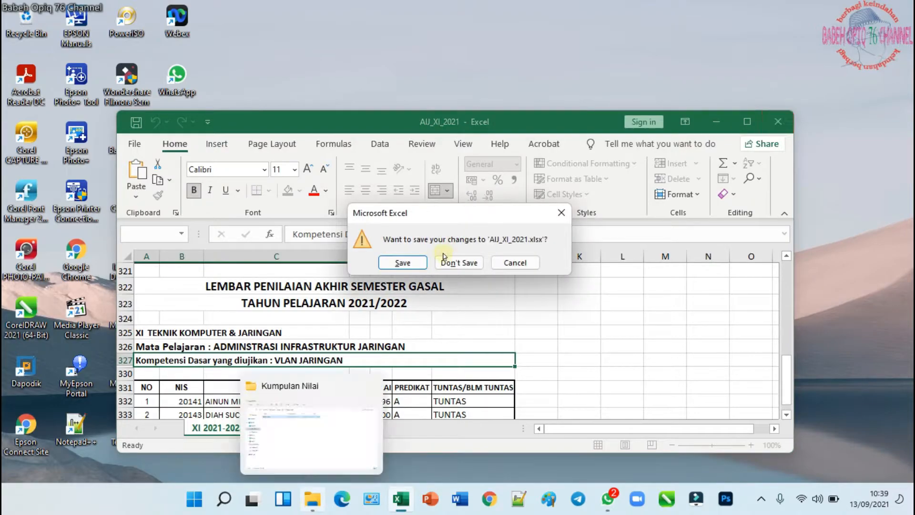
{"action": "left_click", "coordinate": [442, 263]}
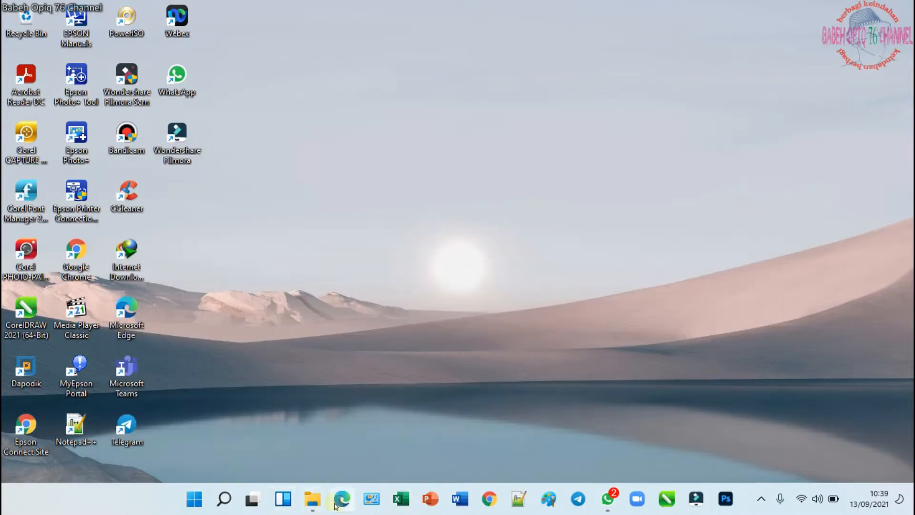
- Open the Master Nilai XI TKJ workbook from the XI TKJ folder, enable editing and look over its student and subject columns
{"action": "left_click", "coordinate": [313, 499]}
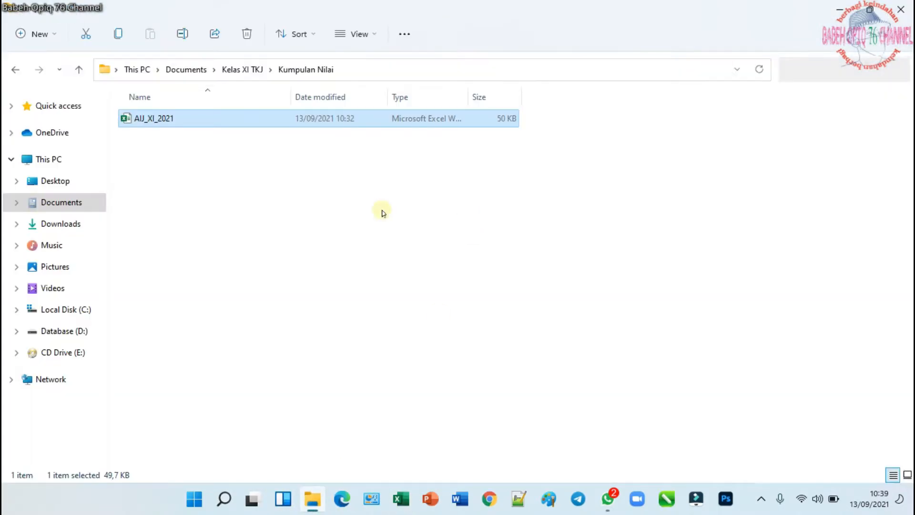
{"action": "left_click", "coordinate": [17, 71]}
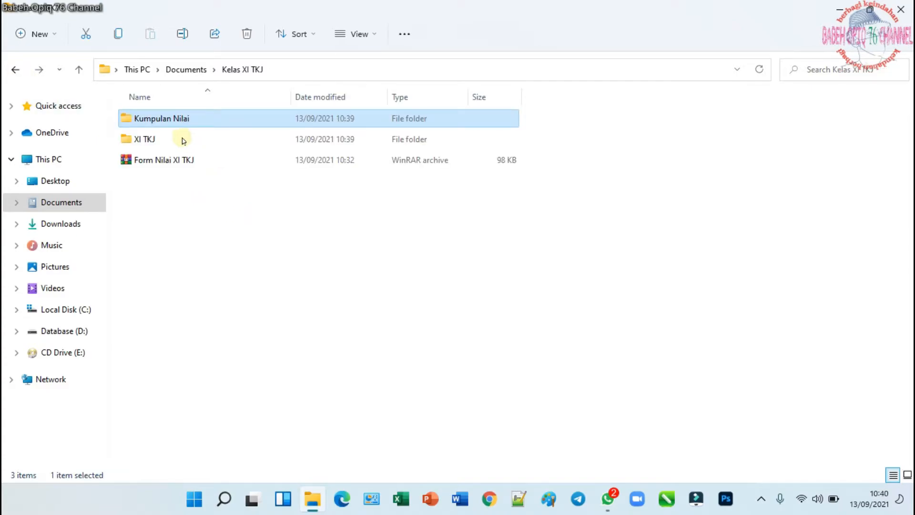
{"action": "left_click", "coordinate": [182, 139]}
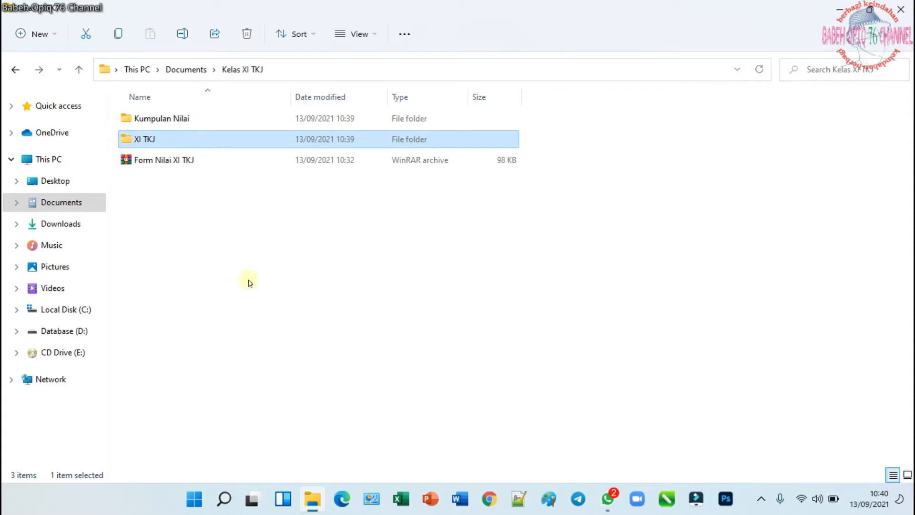
{"action": "double_click", "coordinate": [195, 138]}
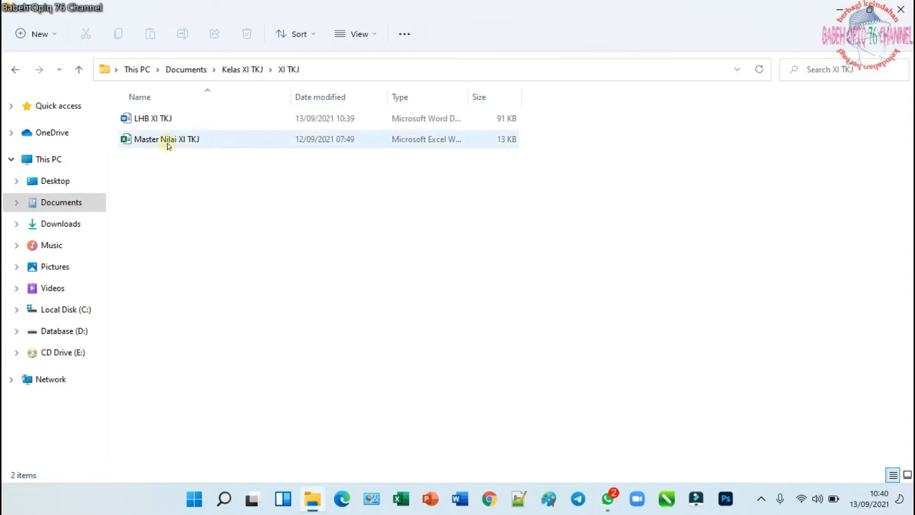
{"action": "double_click", "coordinate": [168, 140]}
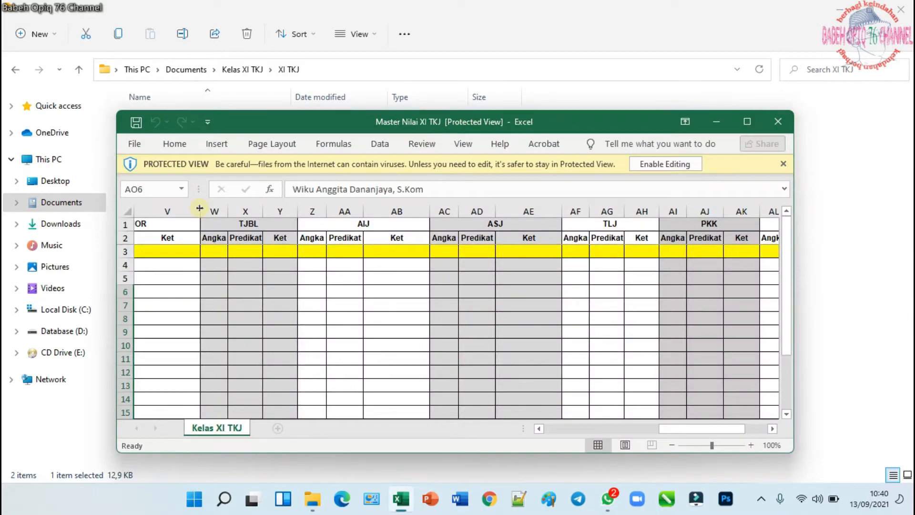
{"action": "left_click", "coordinate": [666, 171]}
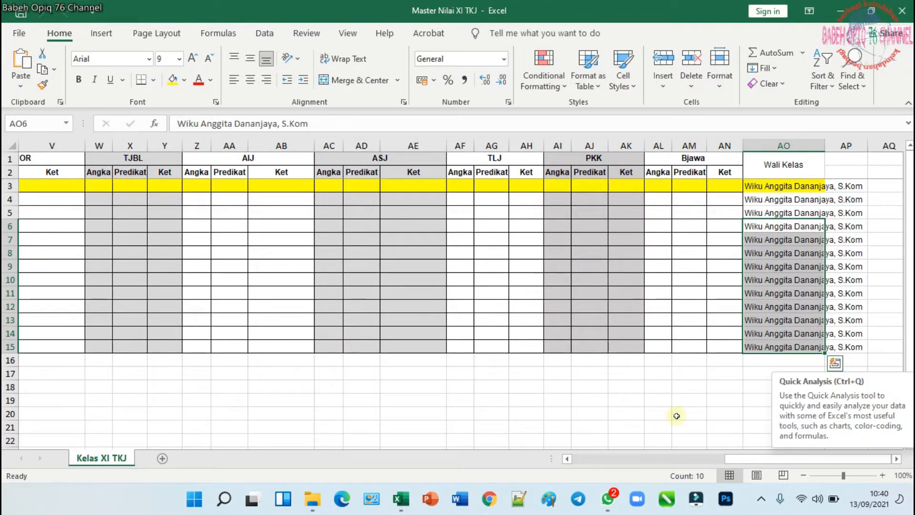
{"action": "left_click_drag", "start_coordinate": [745, 461], "coordinate": [570, 460]}
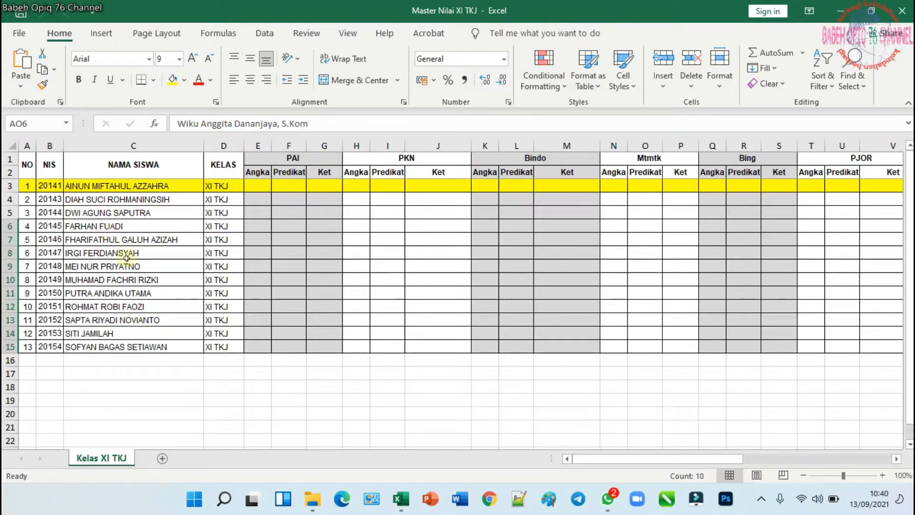
{"action": "left_click_drag", "start_coordinate": [576, 459], "coordinate": [840, 433]}
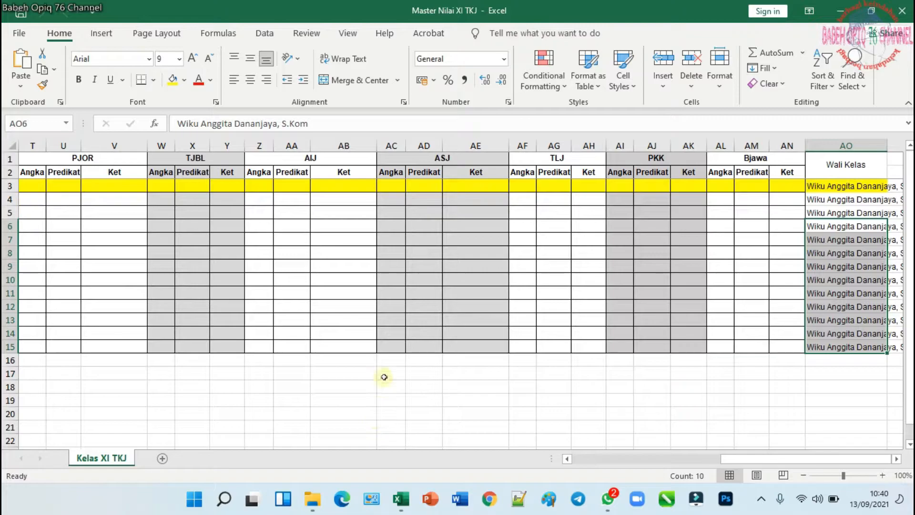
- Return to File Explorer and open the AIJ_XI_2021 workbook from the Kumpulan Nilai folder
{"action": "left_click", "coordinate": [320, 504]}
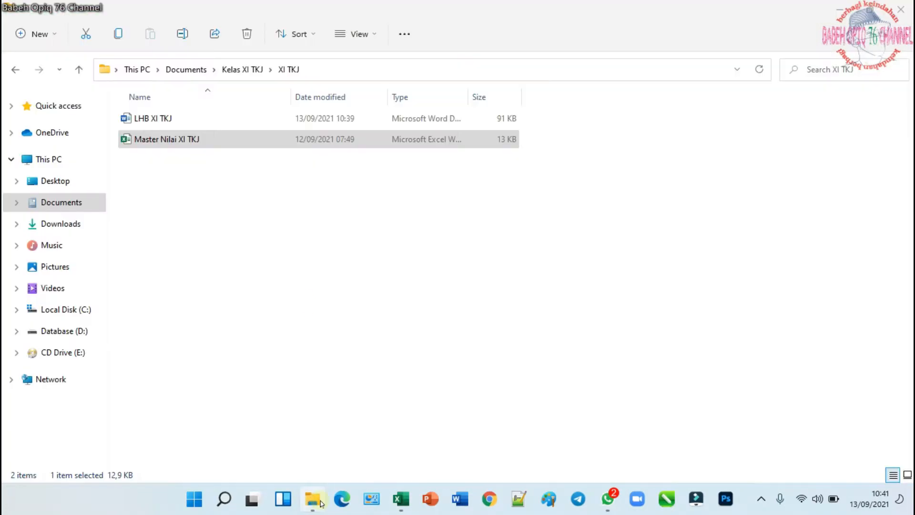
{"action": "left_click", "coordinate": [16, 69]}
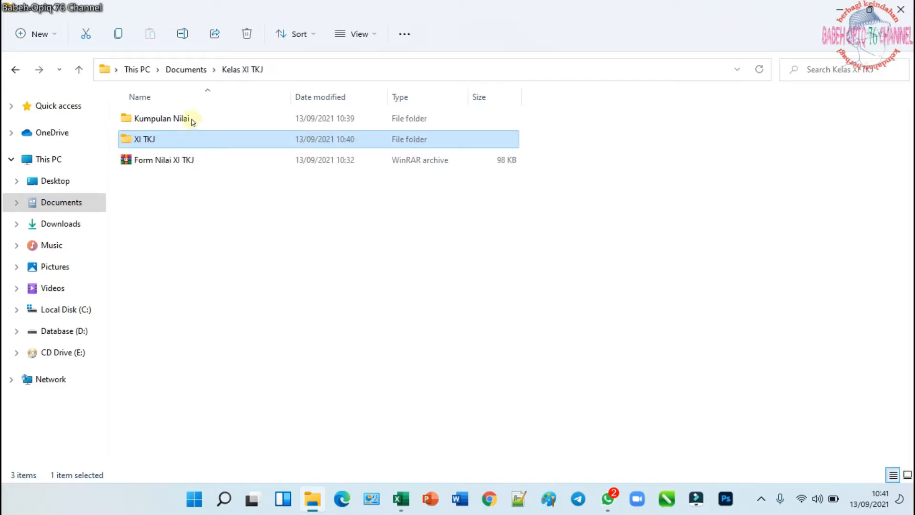
{"action": "left_click", "coordinate": [193, 122]}
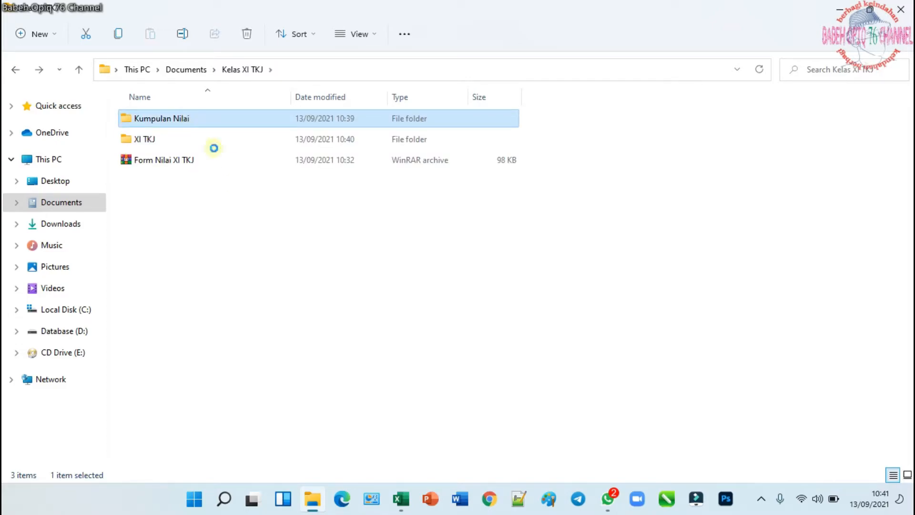
{"action": "key", "text": "Return"}
{"action": "double_click", "coordinate": [163, 119]}
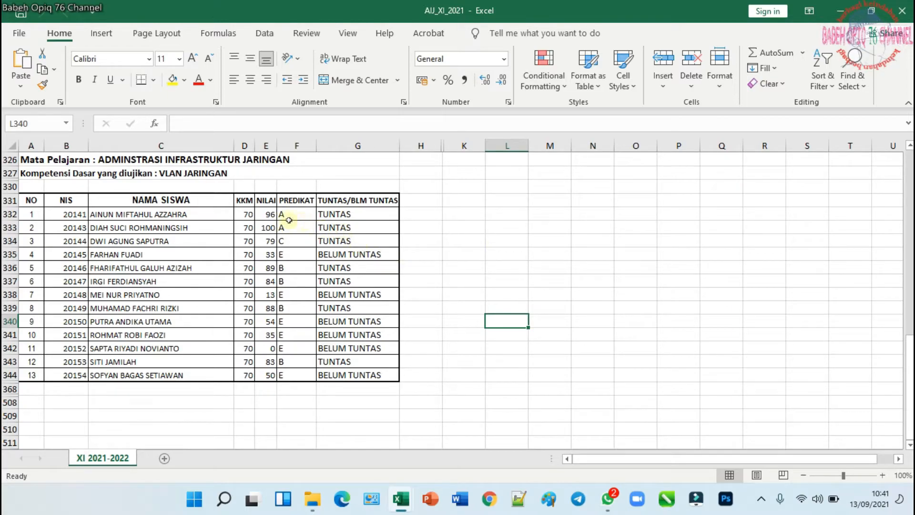
- Copy the NILAI, PREDIKAT and TUNTAS/BLM TUNTAS data in E332:G344 and paste it as values into the master workbook's AIJ columns from Z3
{"action": "left_click_drag", "start_coordinate": [266, 212], "coordinate": [361, 375]}
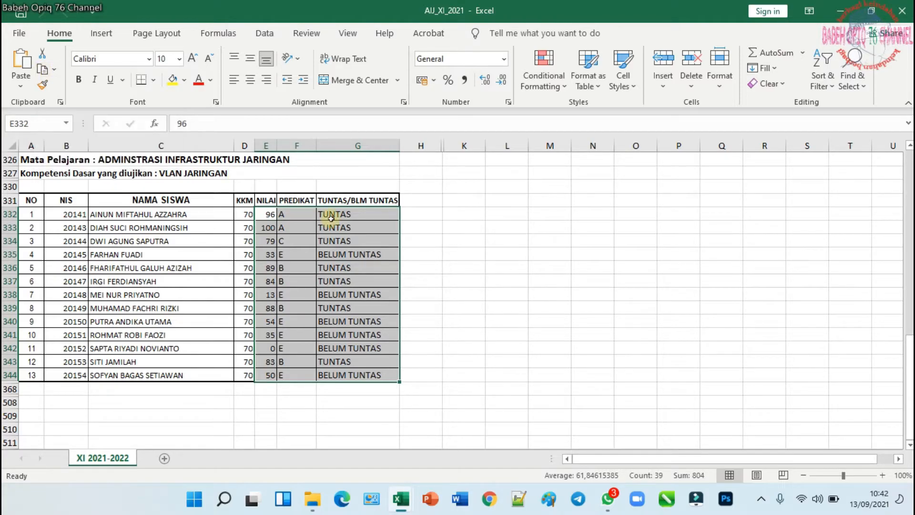
{"action": "left_click", "coordinate": [43, 70]}
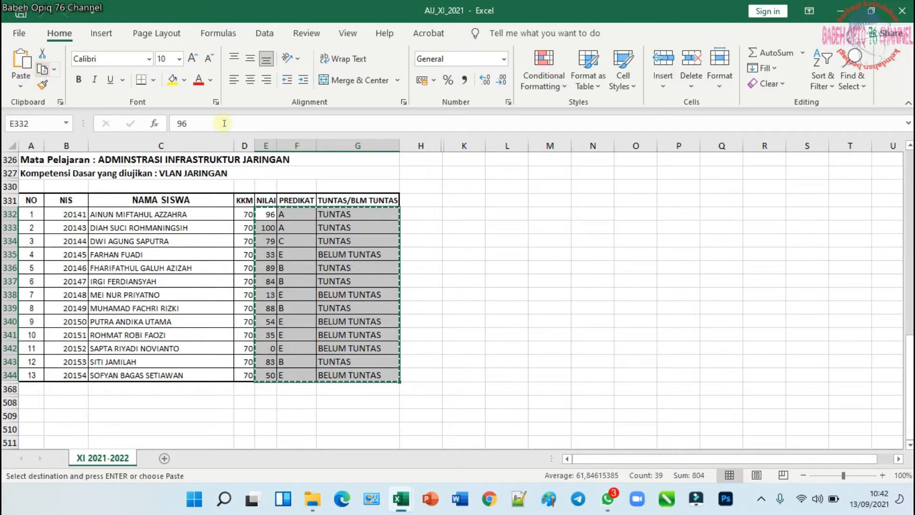
{"action": "left_click", "coordinate": [851, 7]}
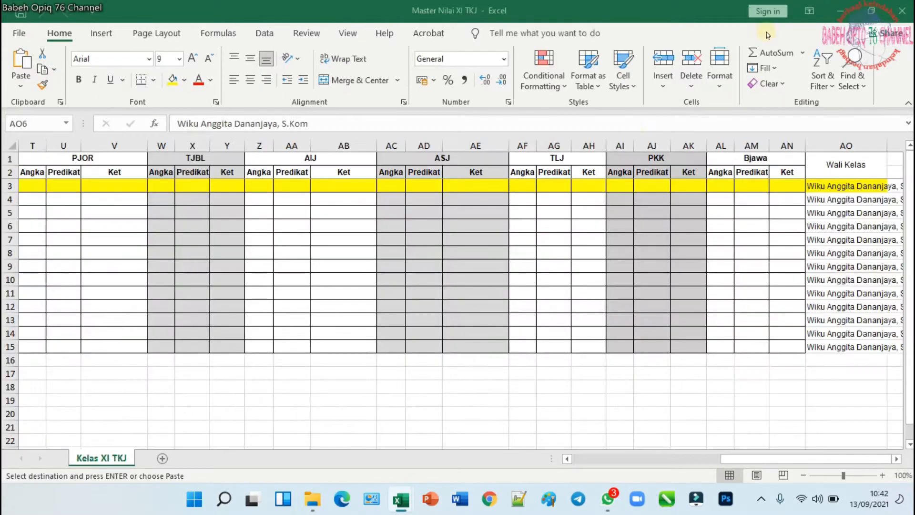
{"action": "left_click", "coordinate": [257, 184]}
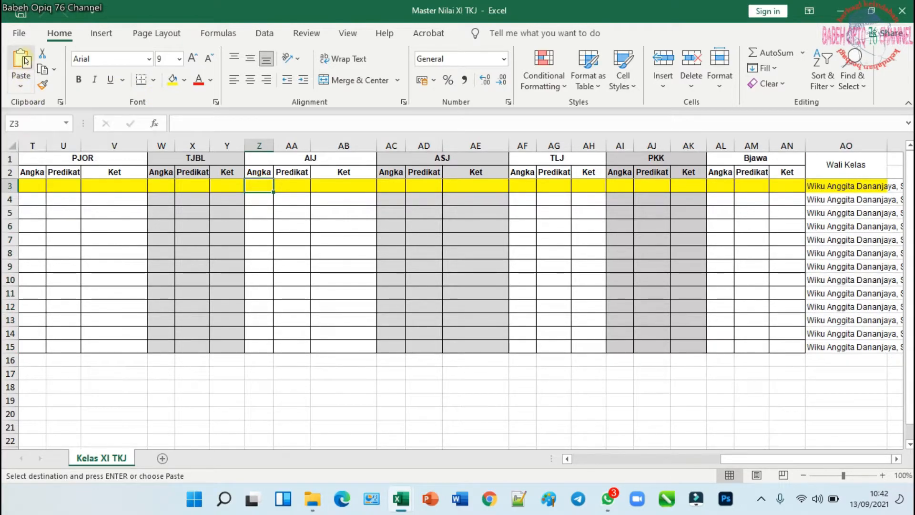
{"action": "left_click", "coordinate": [20, 86]}
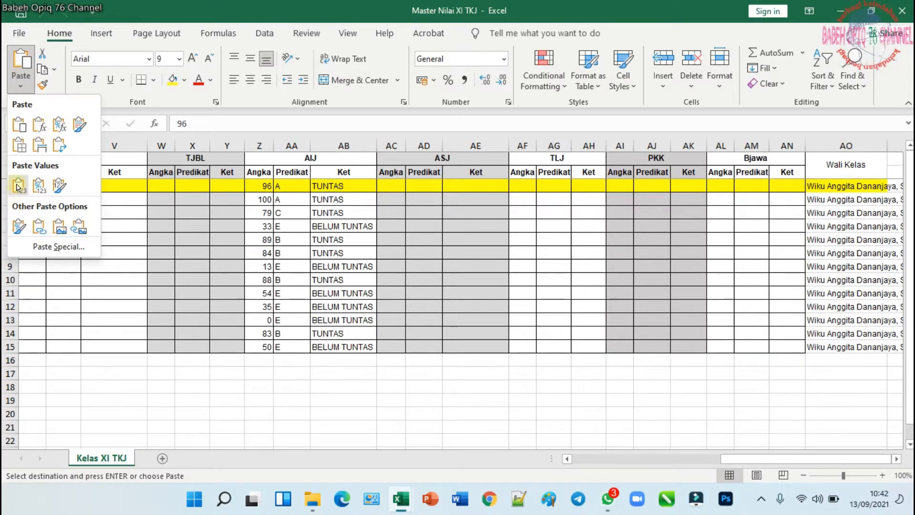
{"action": "left_click", "coordinate": [18, 186]}
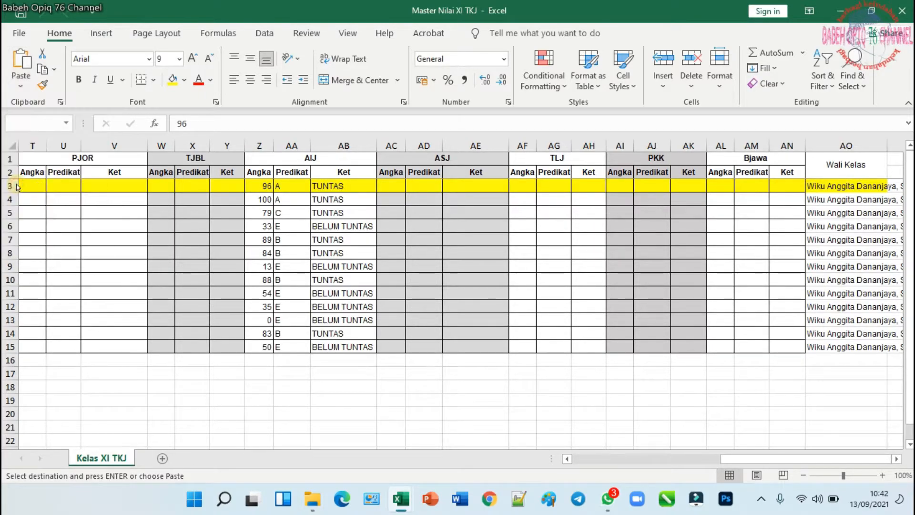
{"action": "left_click", "coordinate": [391, 413]}
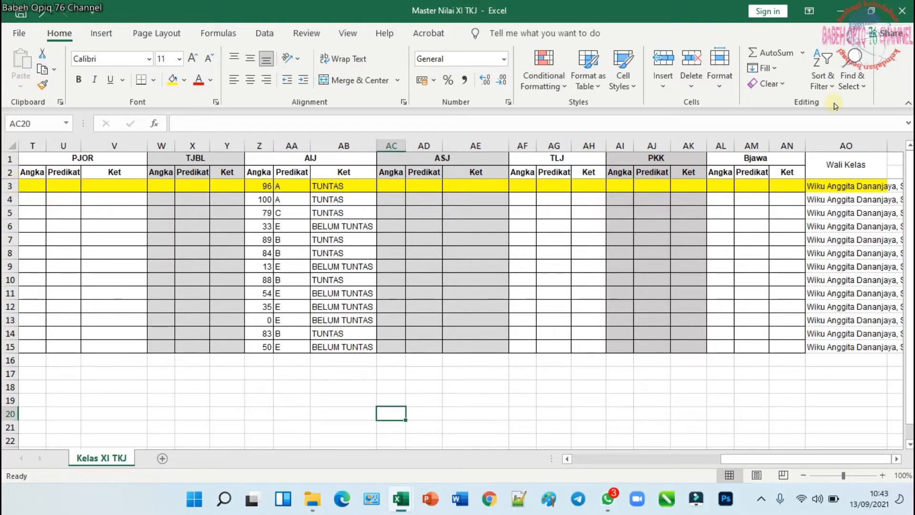
- Save and close the Master Nilai XI TKJ workbook and open the XI TKJ folder in Kelas XI TKJ
{"action": "left_click", "coordinate": [904, 13]}
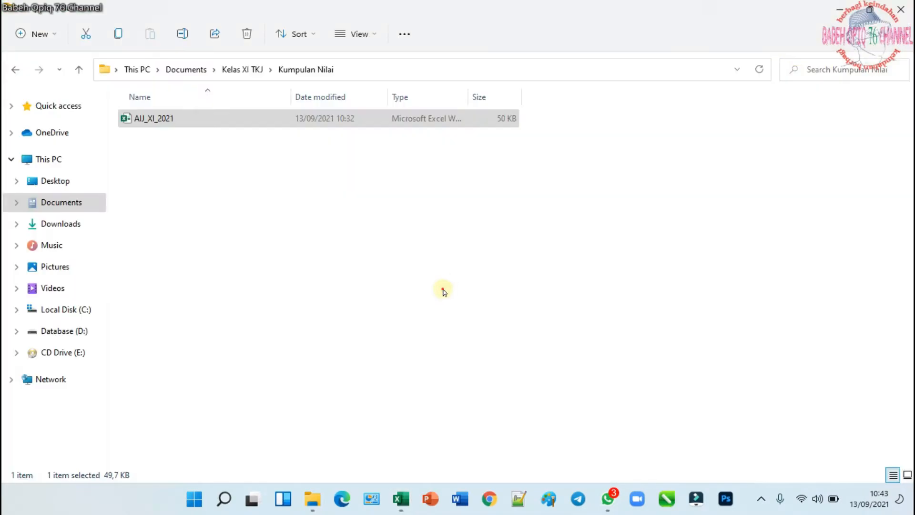
{"action": "left_click", "coordinate": [15, 70]}
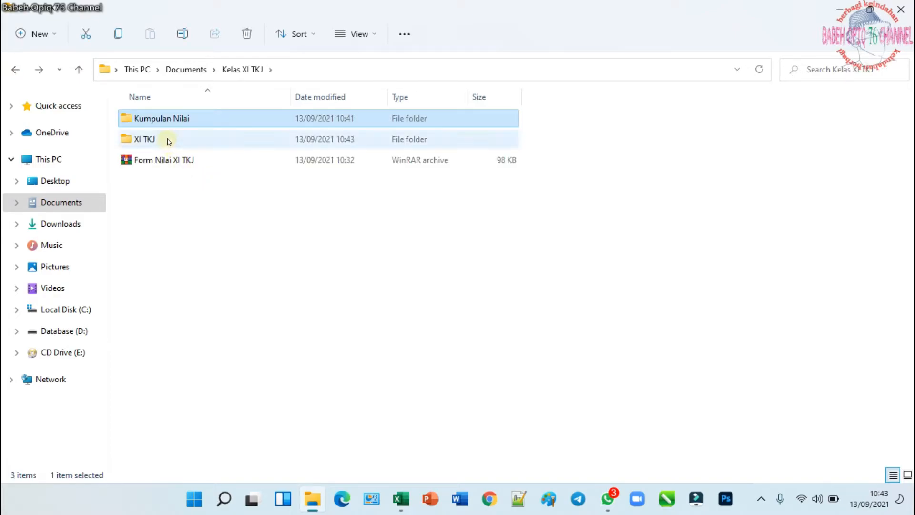
{"action": "left_click", "coordinate": [167, 139]}
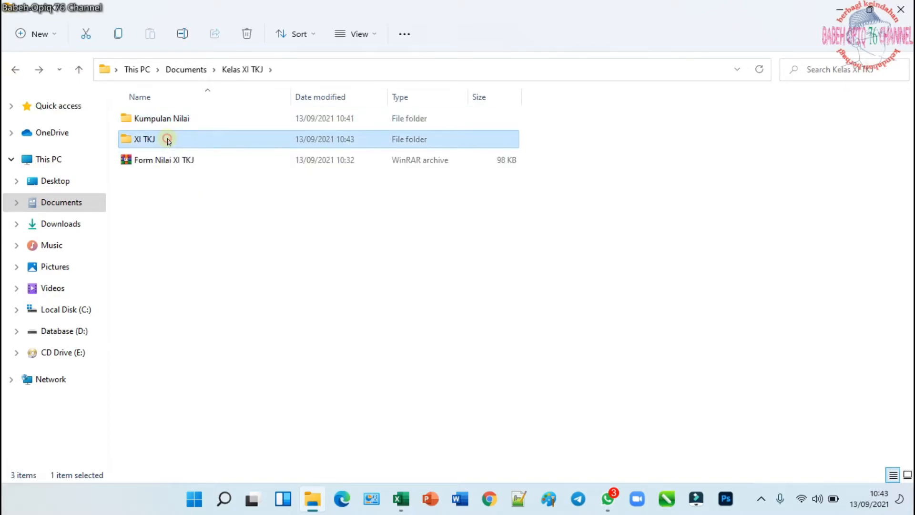
{"action": "key", "text": "Return"}
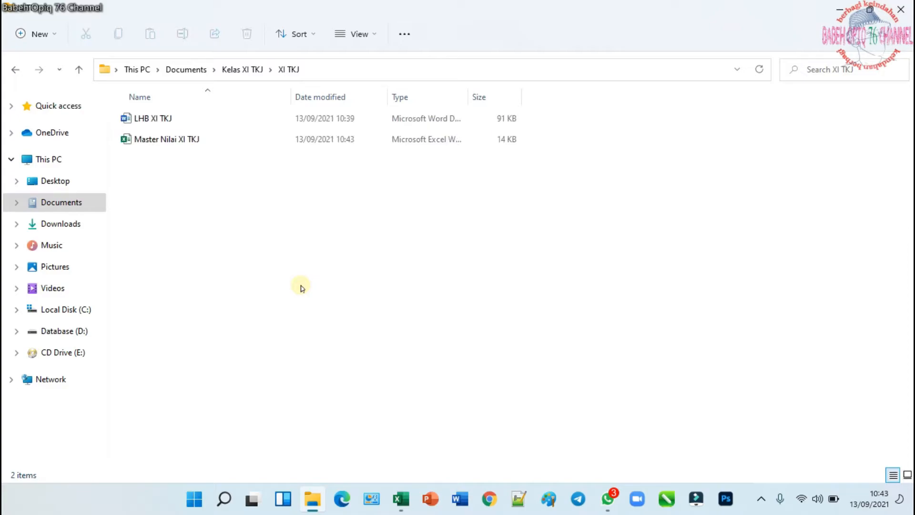
- Open the LHB XI TKJ document and start selecting the mail merge recipients from an existing list
{"action": "double_click", "coordinate": [183, 118]}
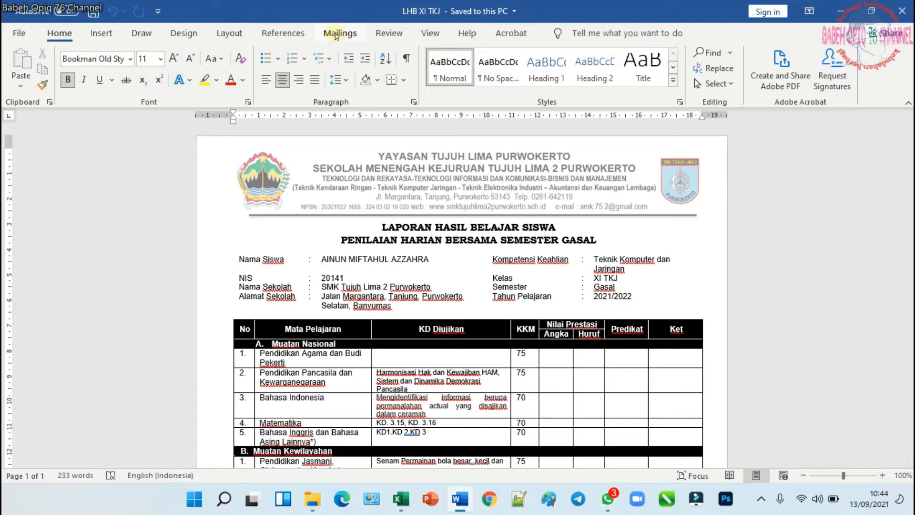
{"action": "left_click", "coordinate": [339, 33]}
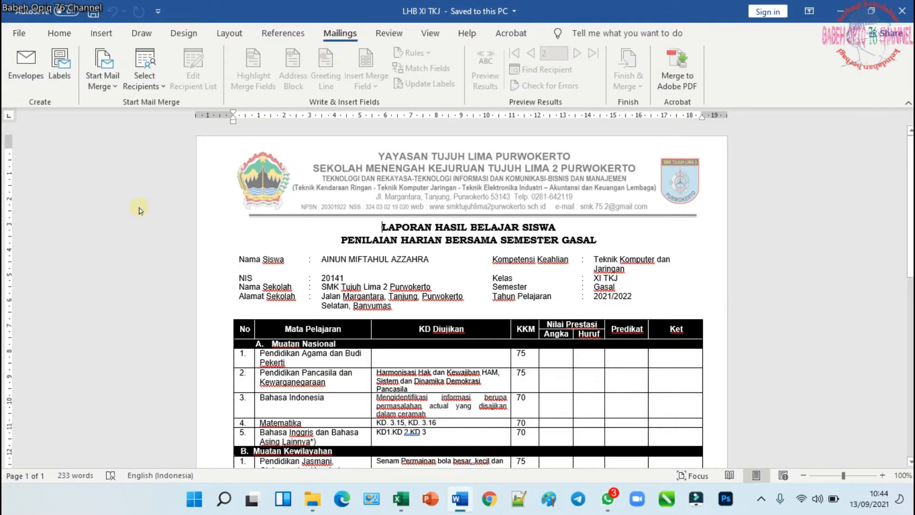
{"action": "left_click", "coordinate": [143, 88]}
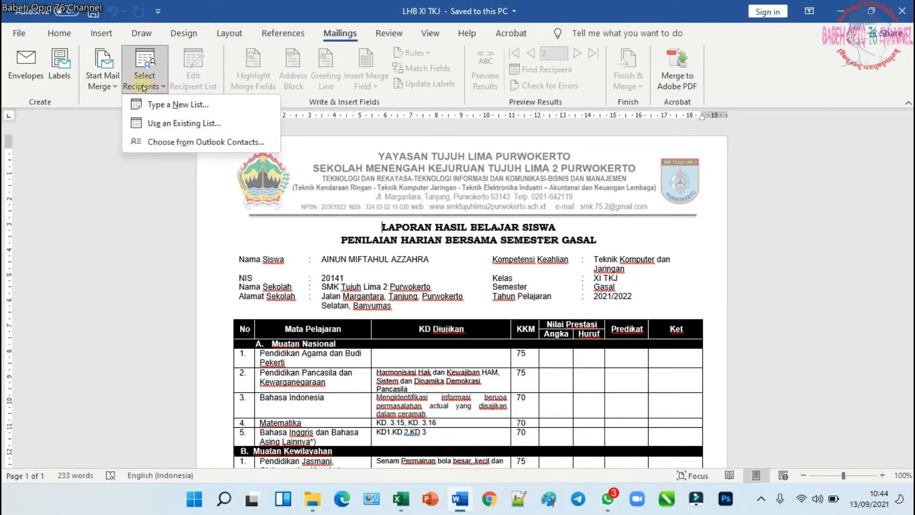
{"action": "left_click", "coordinate": [161, 125]}
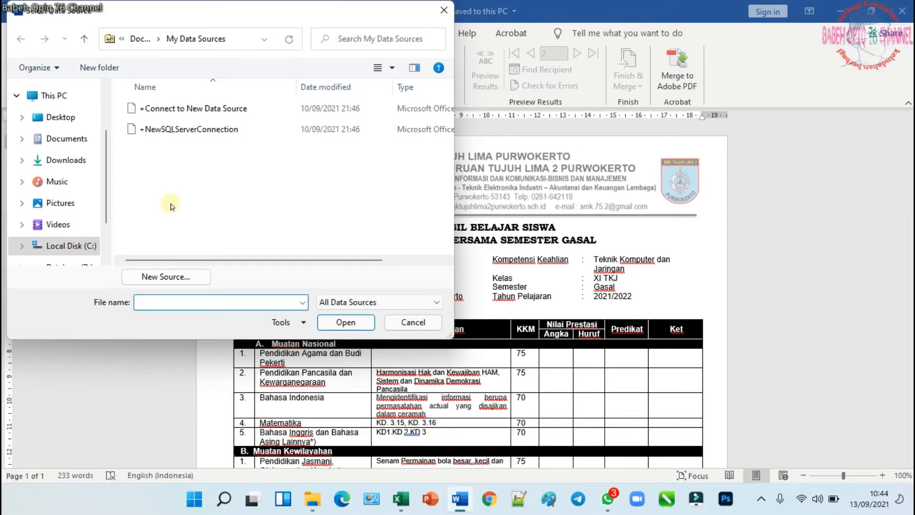
- Connect the Master Nilai XI TKJ workbook from Documents > Kelas XI TKJ > XI TKJ, using the Kelas XI TKJ$ sheet with first-row column headers
{"action": "left_click", "coordinate": [62, 140]}
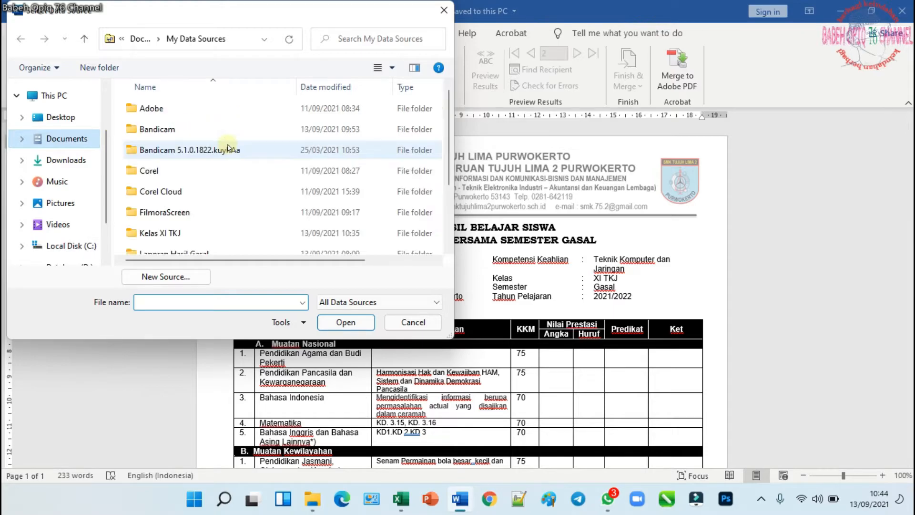
{"action": "left_click", "coordinate": [211, 238]}
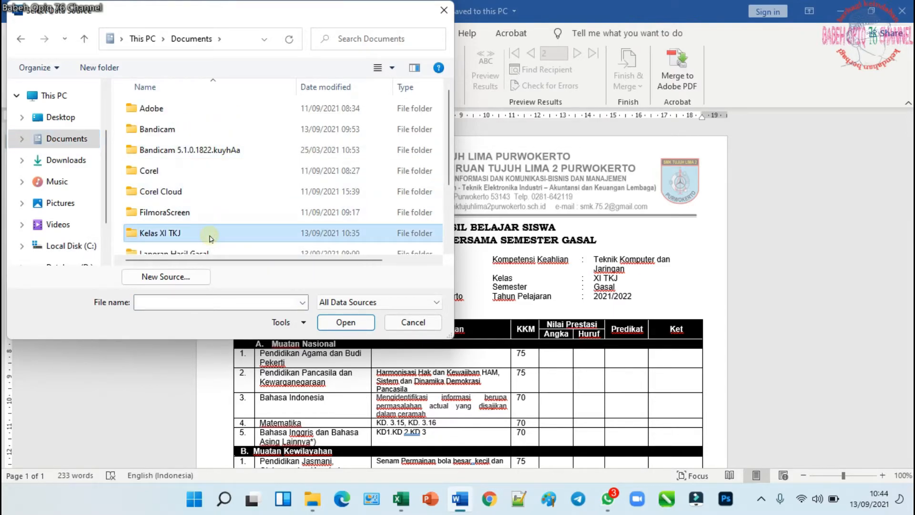
{"action": "double_click", "coordinate": [210, 238]}
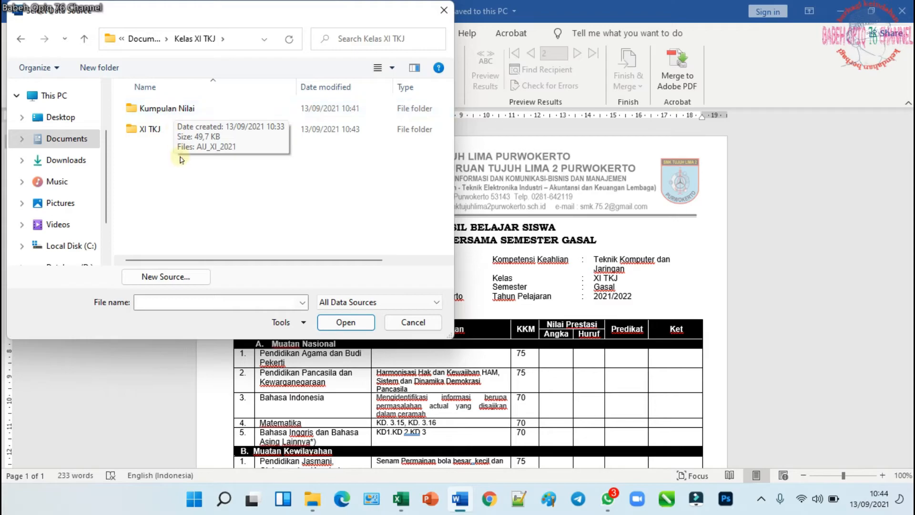
{"action": "double_click", "coordinate": [151, 130]}
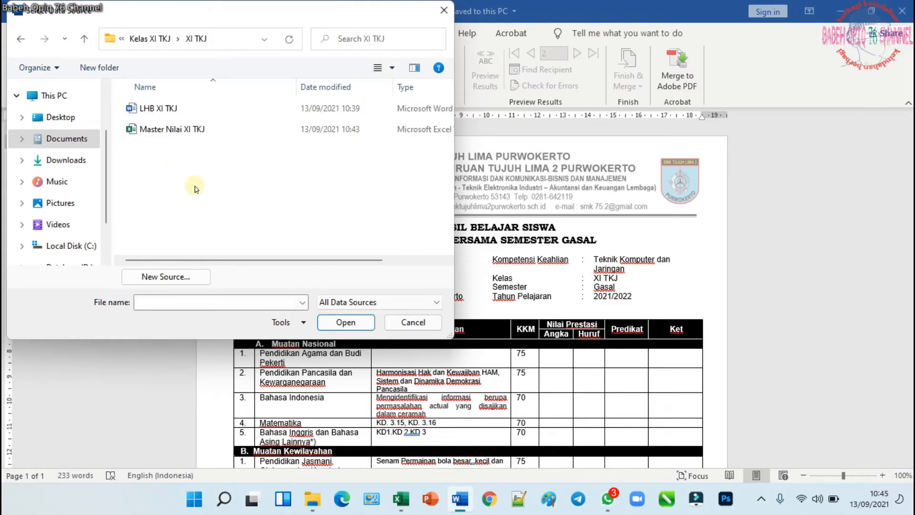
{"action": "left_click", "coordinate": [173, 132]}
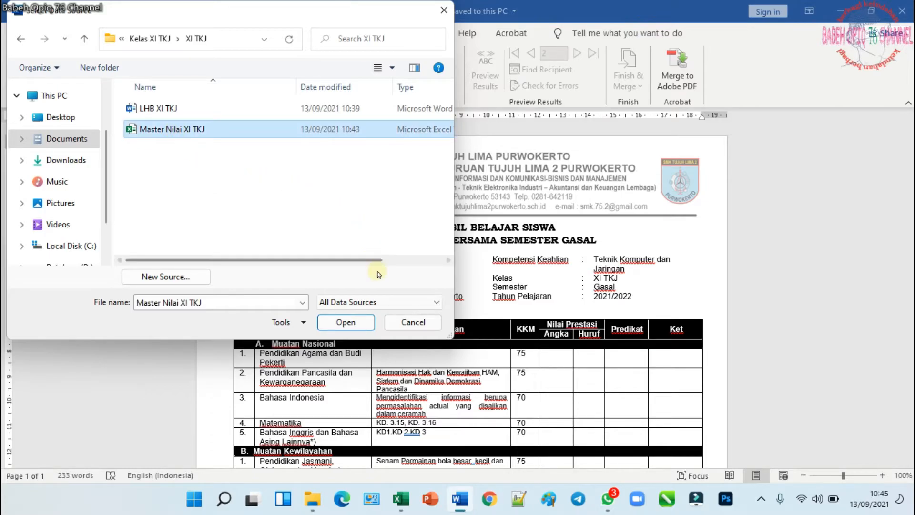
{"action": "left_click", "coordinate": [350, 324]}
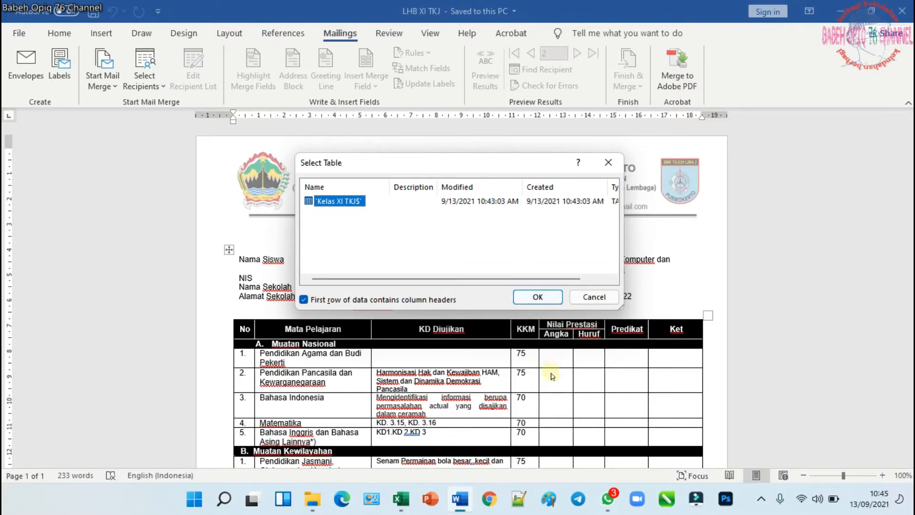
{"action": "left_click", "coordinate": [538, 298]}
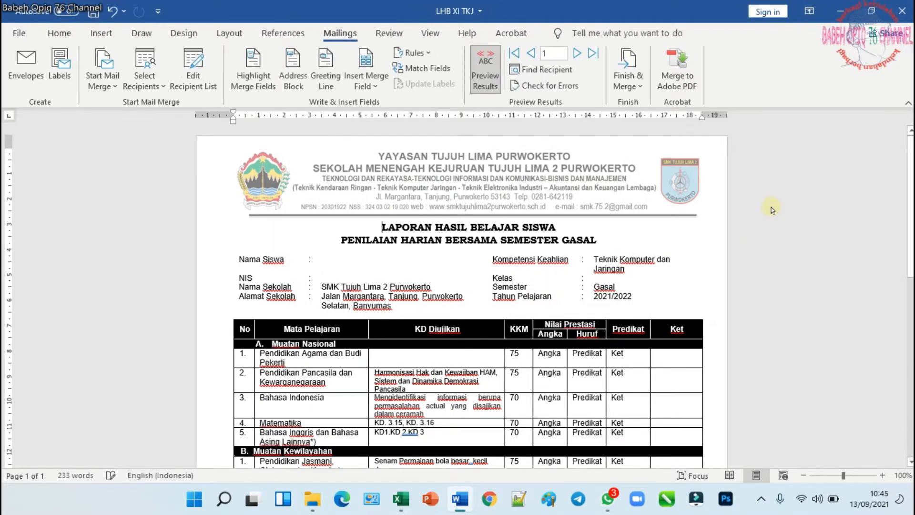
- Look over the merged report's grade table and signature block, previewing records 1 and 2
{"action": "scroll", "coordinate": [772, 210], "scroll_direction": "down", "scroll_amount": 3}
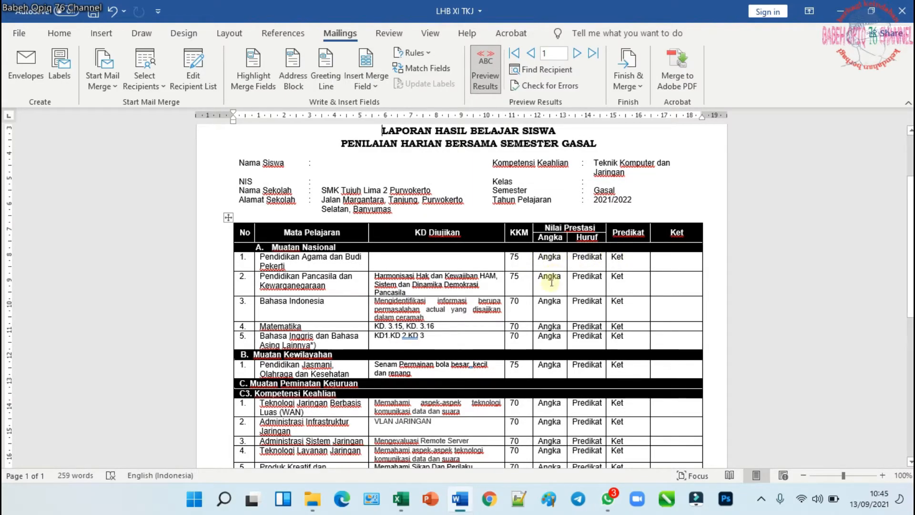
{"action": "scroll", "coordinate": [553, 305], "scroll_direction": "down", "scroll_amount": 2}
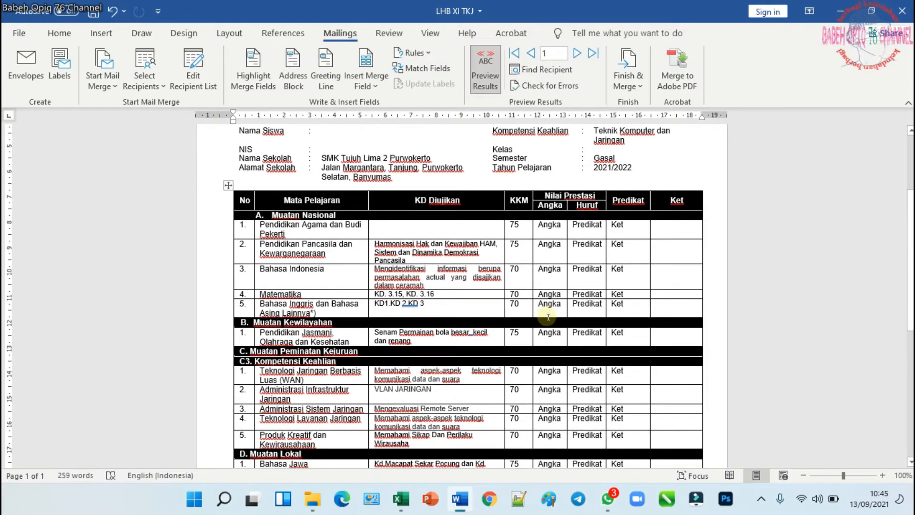
{"action": "scroll", "coordinate": [548, 317], "scroll_direction": "down", "scroll_amount": 1}
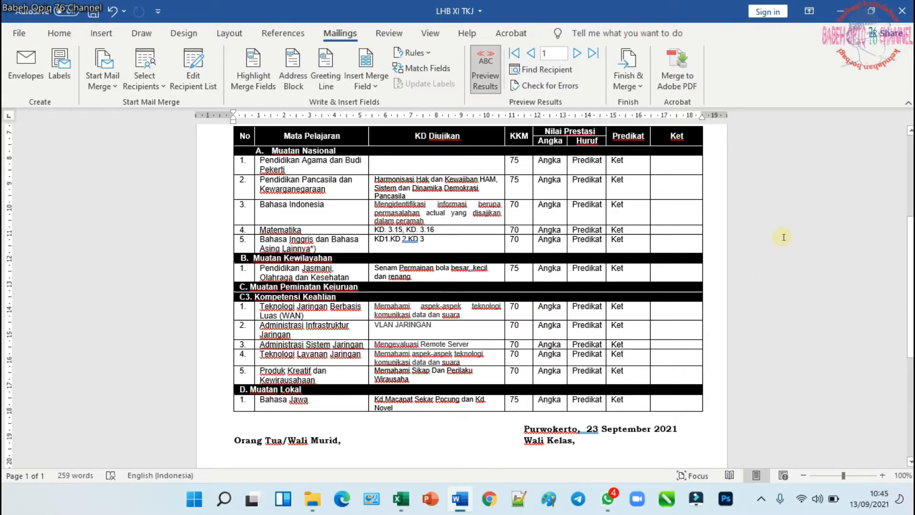
{"action": "scroll", "coordinate": [784, 237], "scroll_direction": "up", "scroll_amount": 1}
{"action": "scroll", "coordinate": [784, 237], "scroll_direction": "down", "scroll_amount": 5}
{"action": "scroll", "coordinate": [784, 237], "scroll_direction": "up", "scroll_amount": 6}
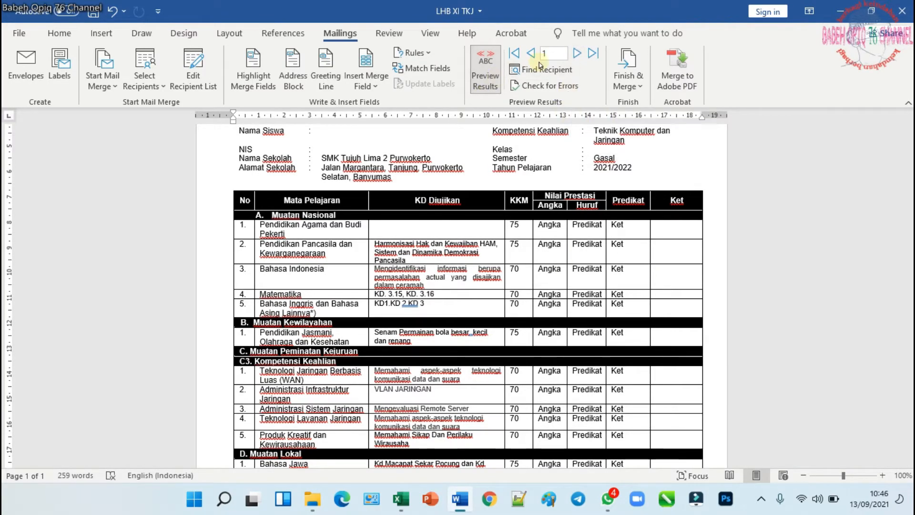
{"action": "left_click", "coordinate": [576, 54]}
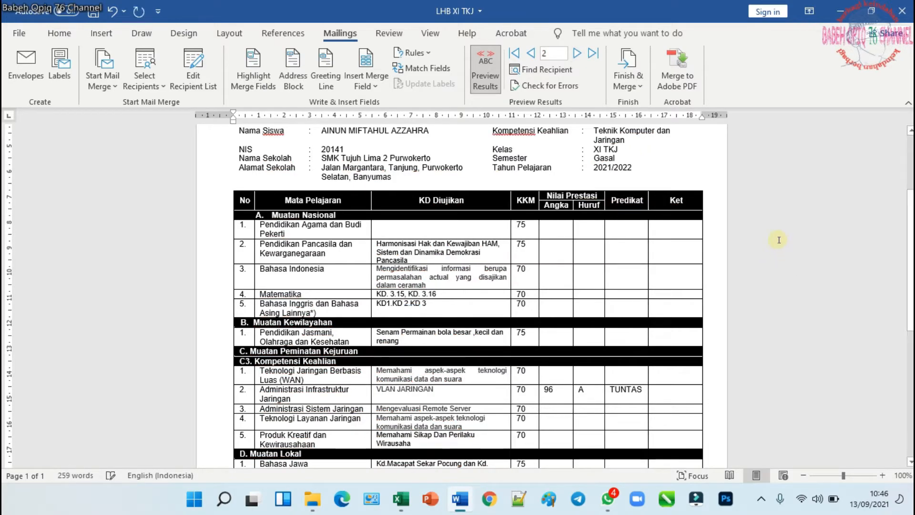
{"action": "scroll", "coordinate": [780, 239], "scroll_direction": "down", "scroll_amount": 7}
{"action": "scroll", "coordinate": [779, 240], "scroll_direction": "down", "scroll_amount": 1}
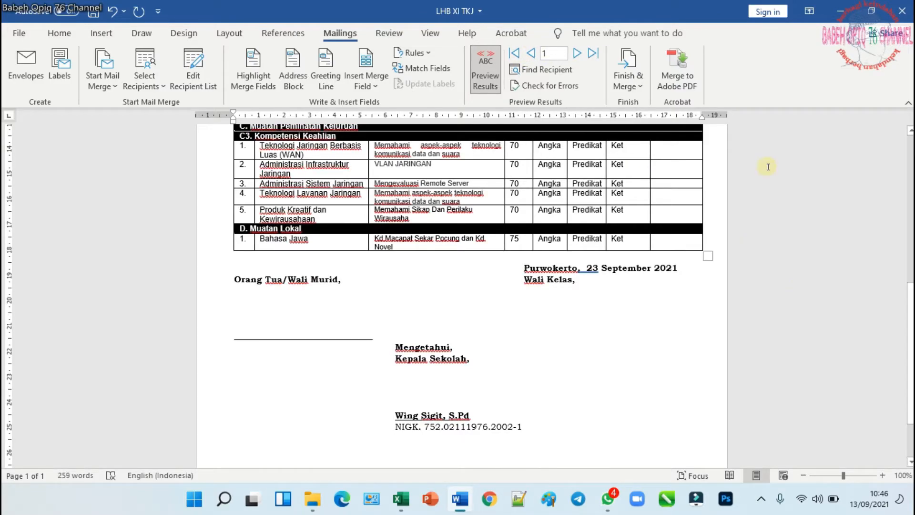
- Preview records 2, 3 and the last one, checking the student details and Administrasi Infrastruktur Jaringan grades
{"action": "left_click", "coordinate": [577, 54]}
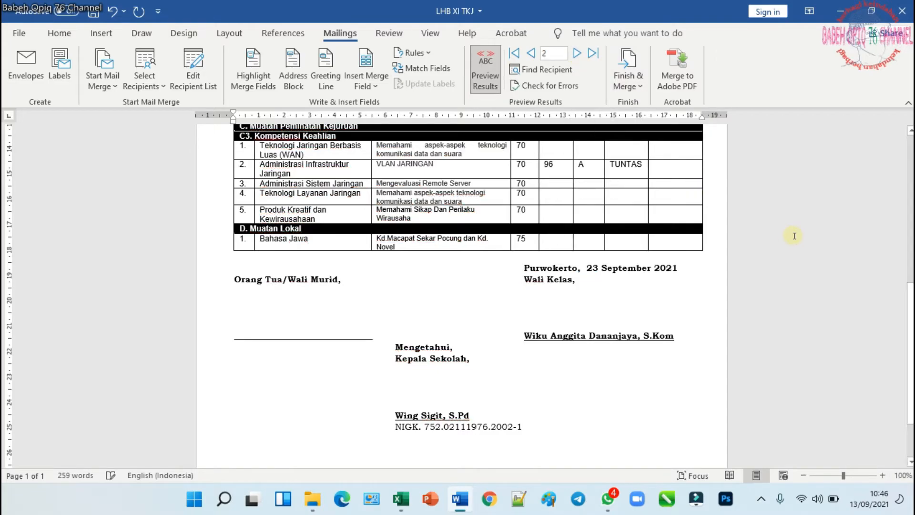
{"action": "scroll", "coordinate": [792, 239], "scroll_direction": "up", "scroll_amount": 1}
{"action": "scroll", "coordinate": [794, 236], "scroll_direction": "up", "scroll_amount": 5}
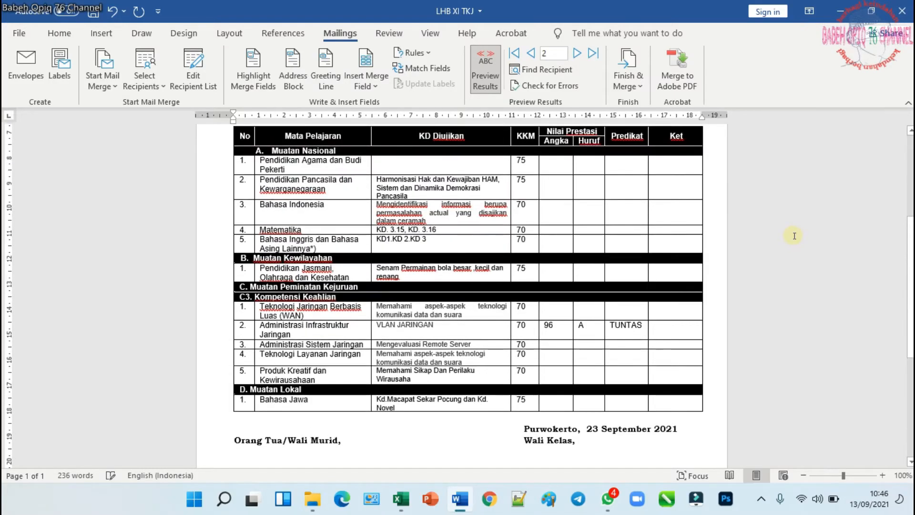
{"action": "scroll", "coordinate": [794, 235], "scroll_direction": "down", "scroll_amount": 1}
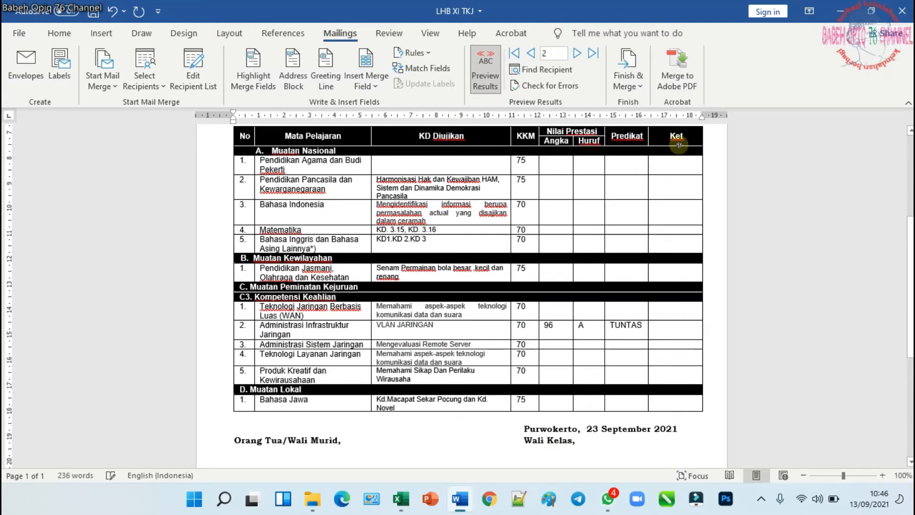
{"action": "left_click", "coordinate": [576, 55]}
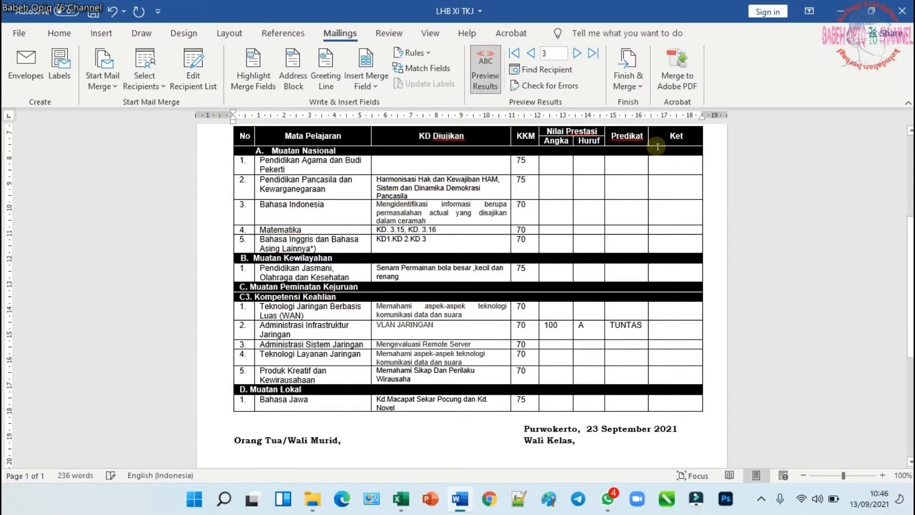
{"action": "left_click", "coordinate": [594, 54]}
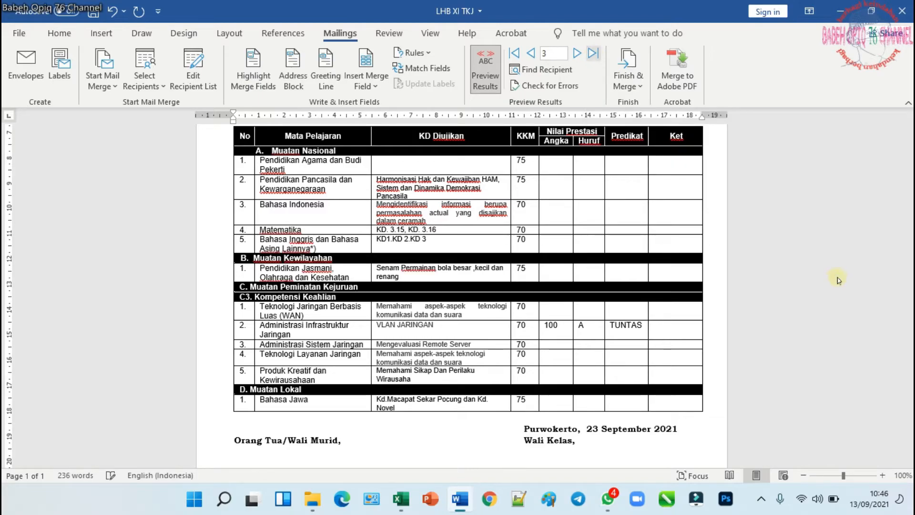
{"action": "scroll", "coordinate": [815, 228], "scroll_direction": "up", "scroll_amount": 5}
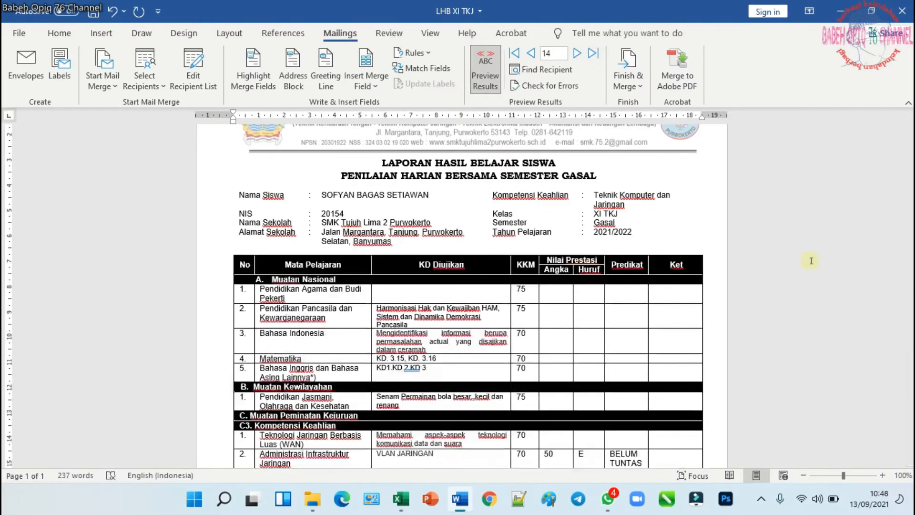
- Save and close the LHB XI TKJ document and open the Master Nilai XI TKJ workbook from the XI TKJ folder
{"action": "left_click", "coordinate": [95, 13]}
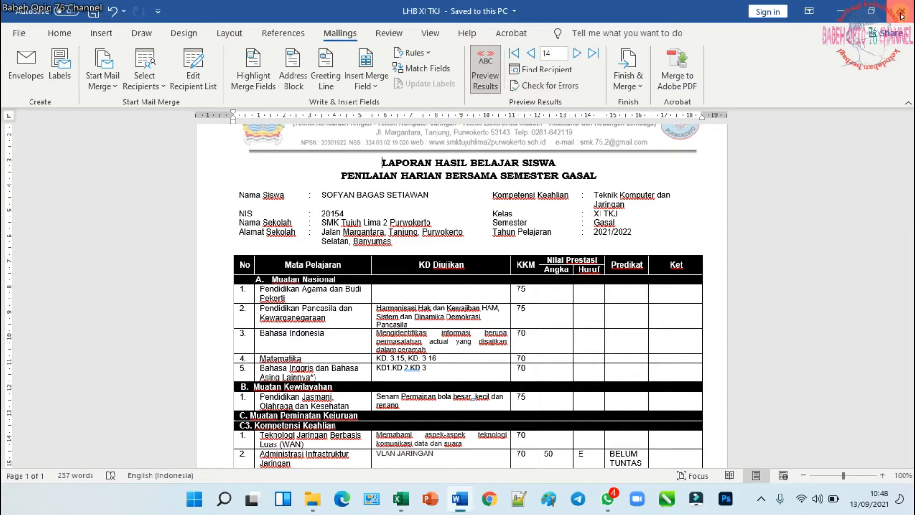
{"action": "left_click", "coordinate": [901, 16]}
{"action": "key", "text": "Down"}
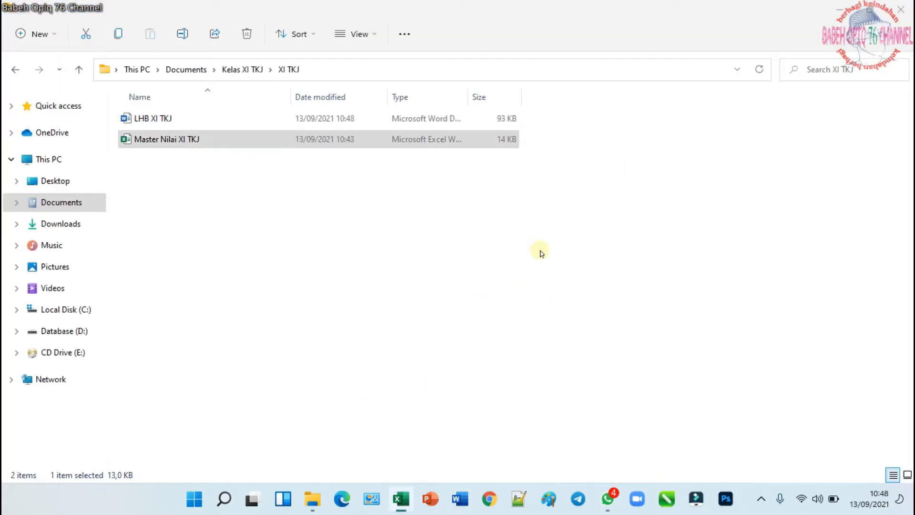
{"action": "key", "text": "Return"}
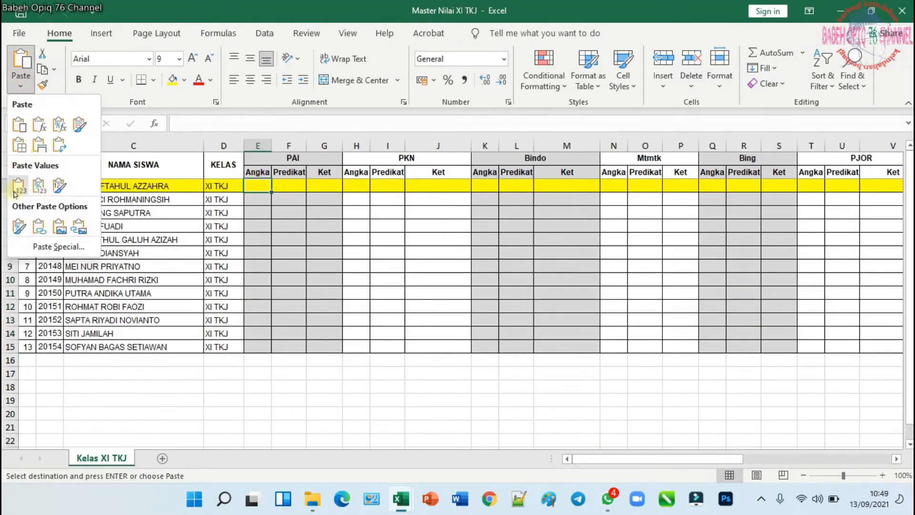
- Paste the AIJ grades from Z3:AB15 as values into the other subjects' columns, including PAI, PKN, Bindo, Mtmtk, Bing, PJOR, TJBL, ASJ and TLJ
{"action": "left_click", "coordinate": [21, 127]}
{"action": "left_click", "coordinate": [485, 185]}
{"action": "key", "text": "ctrl+v"}
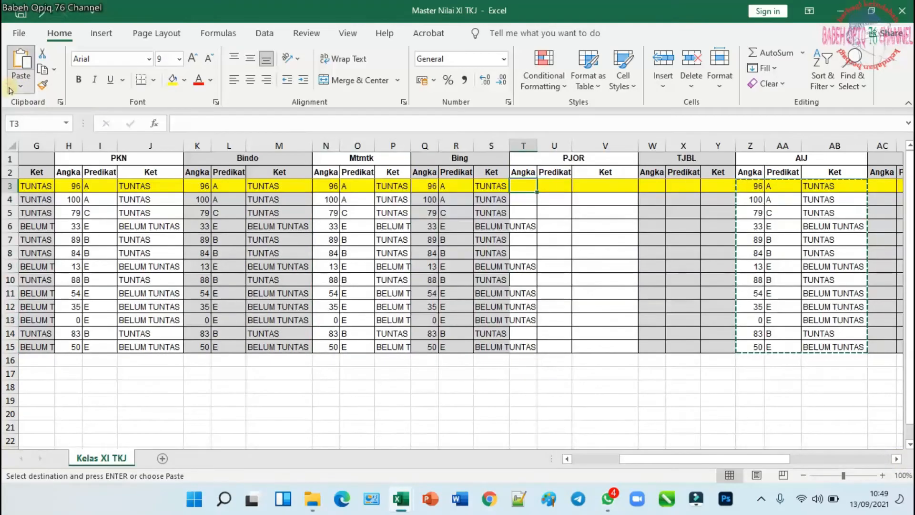
{"action": "left_click_drag", "start_coordinate": [843, 492], "coordinate": [897, 492]}
{"action": "left_click", "coordinate": [428, 187]}
{"action": "left_click", "coordinate": [21, 86]}
{"action": "left_click", "coordinate": [18, 186]}
{"action": "left_click", "coordinate": [559, 187]}
{"action": "left_click", "coordinate": [21, 86]}
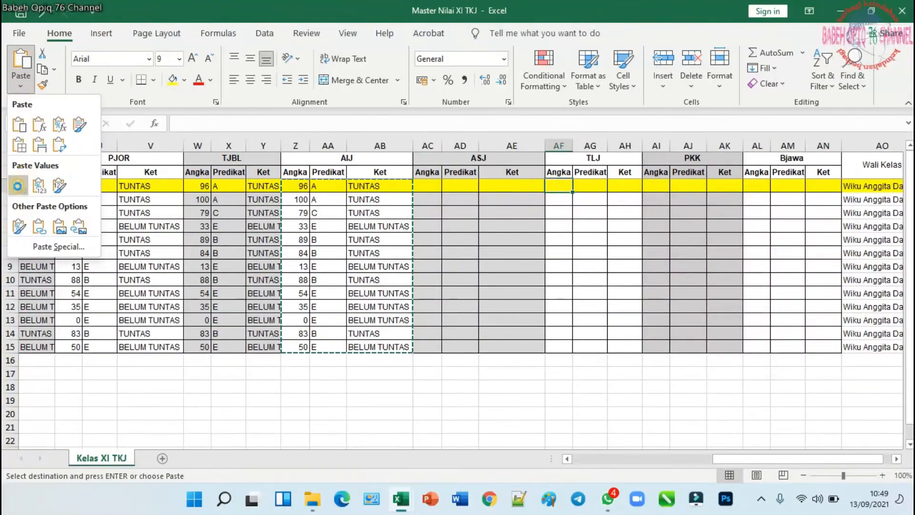
{"action": "left_click", "coordinate": [19, 186]}
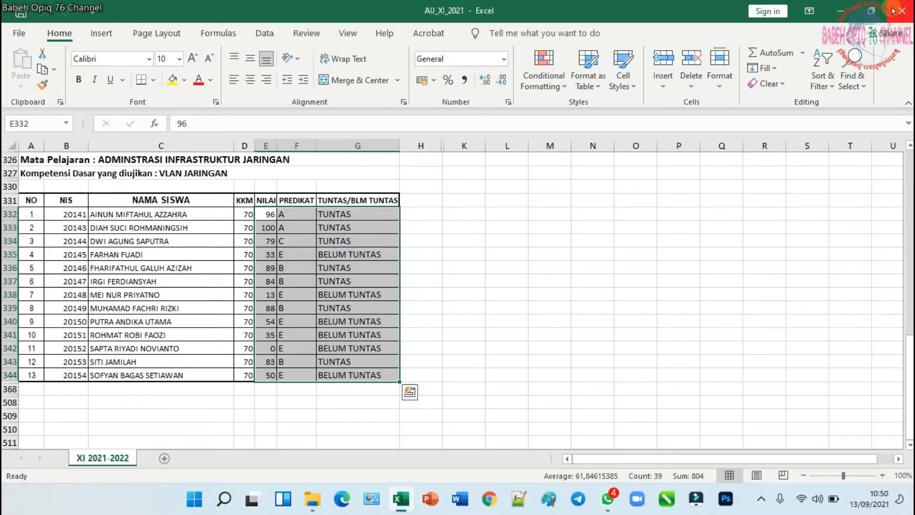
- Close the AIJ_XI_2021 workbook and reopen the LHB XI TKJ document, allowing it to load the Kelas XI TKJ$ data
{"action": "left_click", "coordinate": [896, 11]}
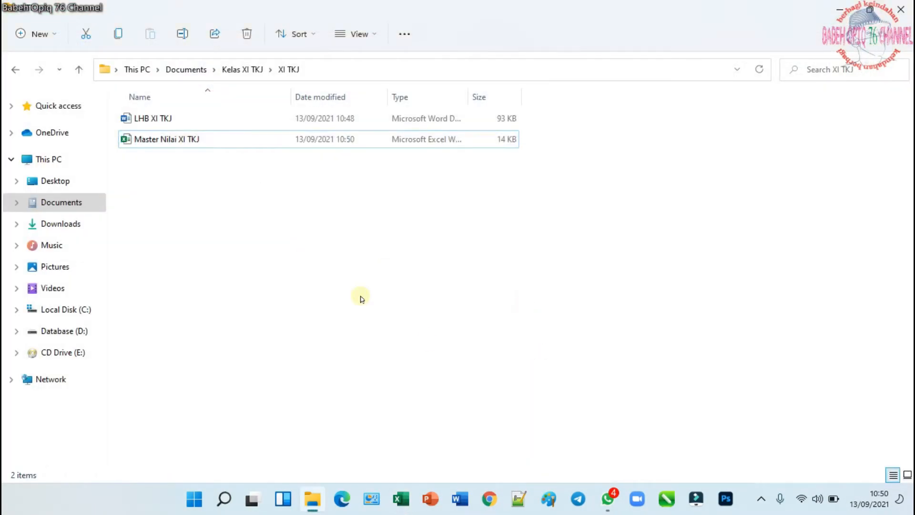
{"action": "left_click", "coordinate": [143, 125]}
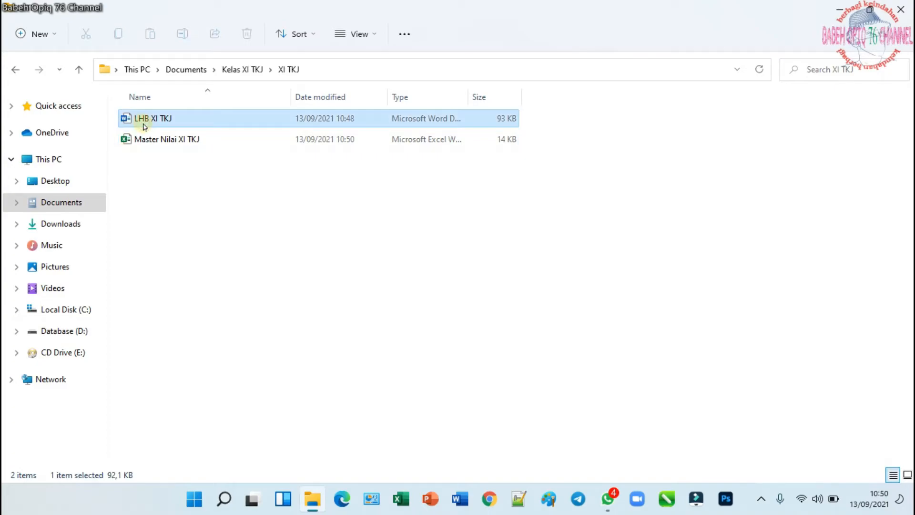
{"action": "double_click", "coordinate": [221, 120]}
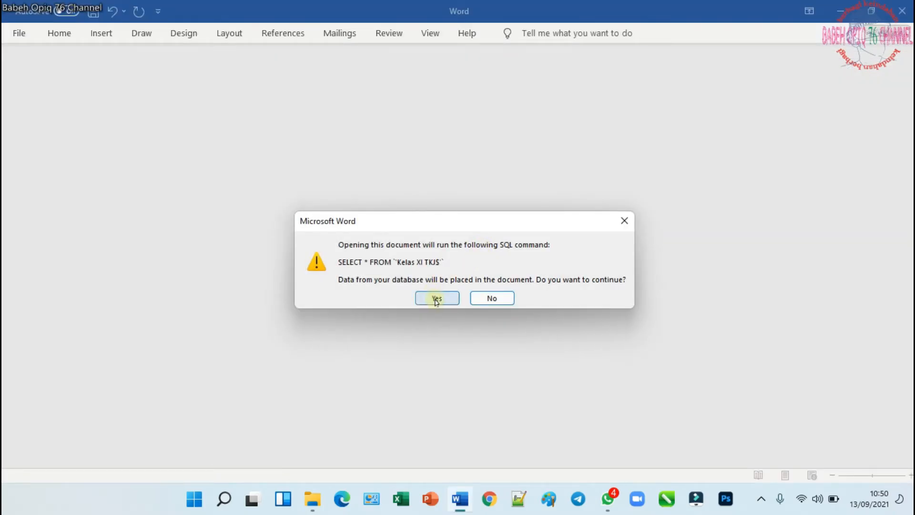
{"action": "left_click", "coordinate": [437, 300]}
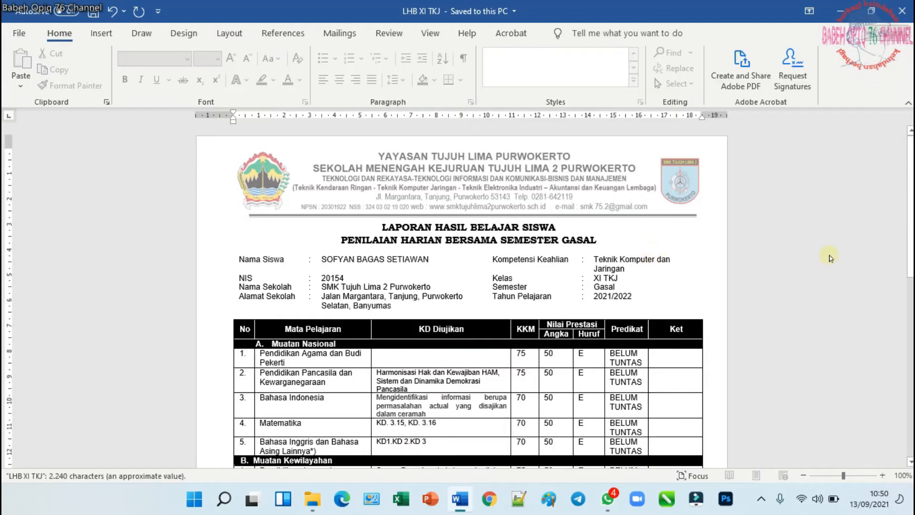
- Check the grades on the displayed report and preview records 11 and 12, examining the marks and predicates in every subject
{"action": "scroll", "coordinate": [801, 251], "scroll_direction": "down", "scroll_amount": 4}
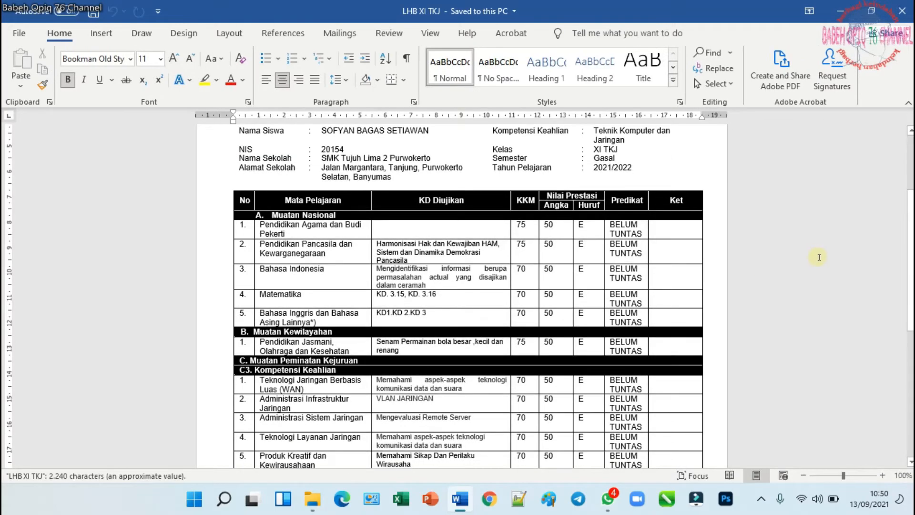
{"action": "scroll", "coordinate": [819, 258], "scroll_direction": "down", "scroll_amount": 1}
{"action": "scroll", "coordinate": [820, 257], "scroll_direction": "up", "scroll_amount": 3}
{"action": "left_click", "coordinate": [328, 32]}
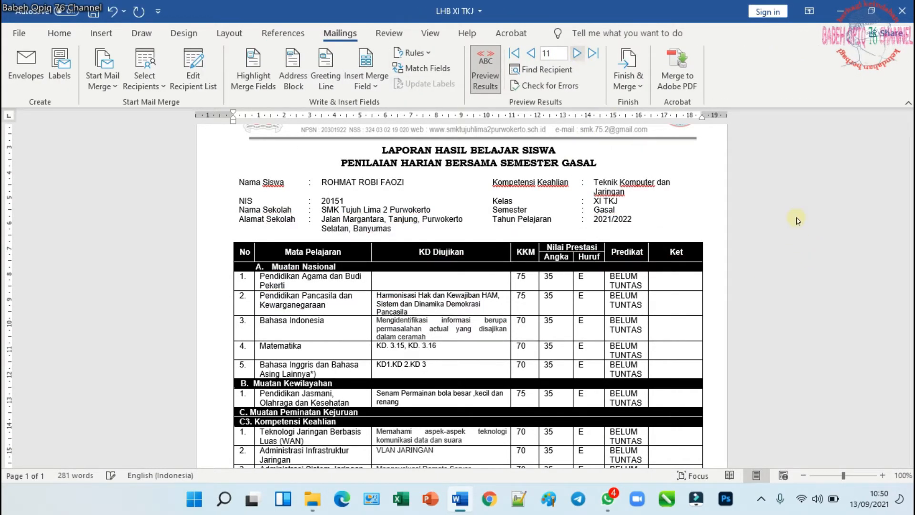
{"action": "scroll", "coordinate": [799, 215], "scroll_direction": "down", "scroll_amount": 3}
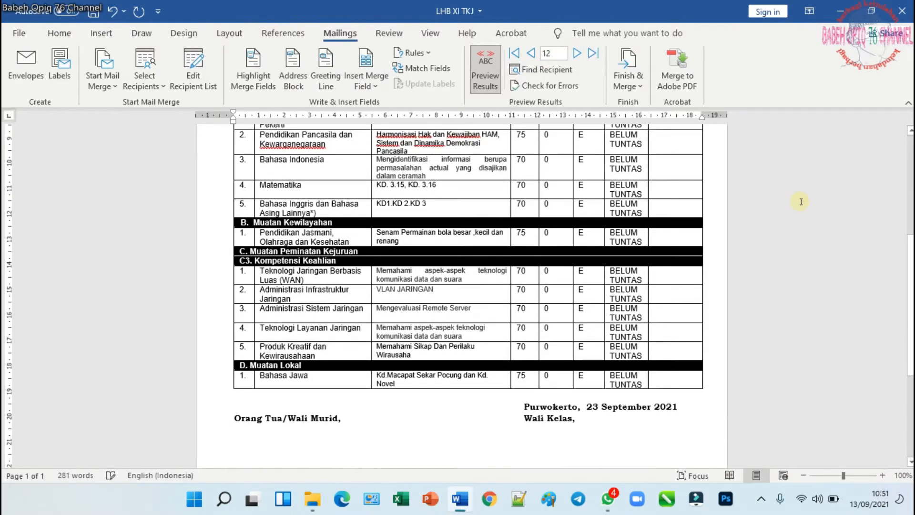
{"action": "scroll", "coordinate": [801, 201], "scroll_direction": "up", "scroll_amount": 2}
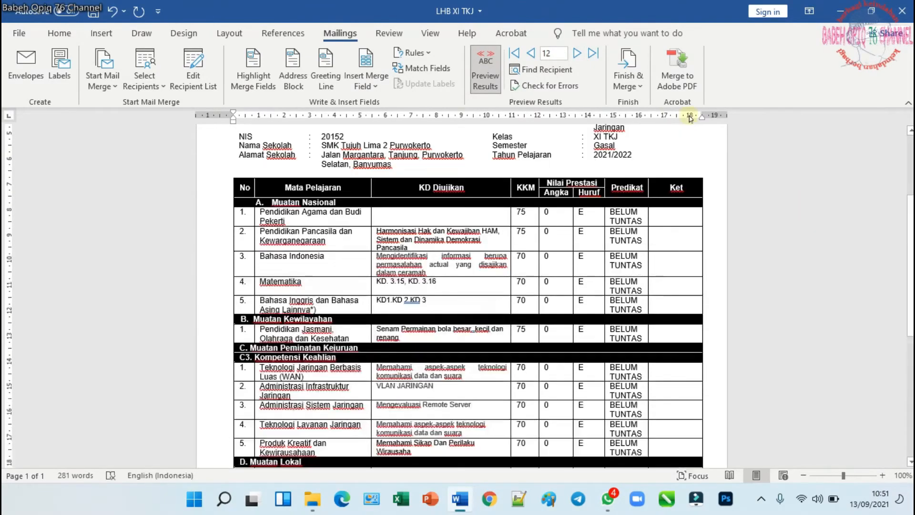
- Merge all records into a new document of individual letters and look through the resulting student reports
{"action": "left_click", "coordinate": [637, 90]}
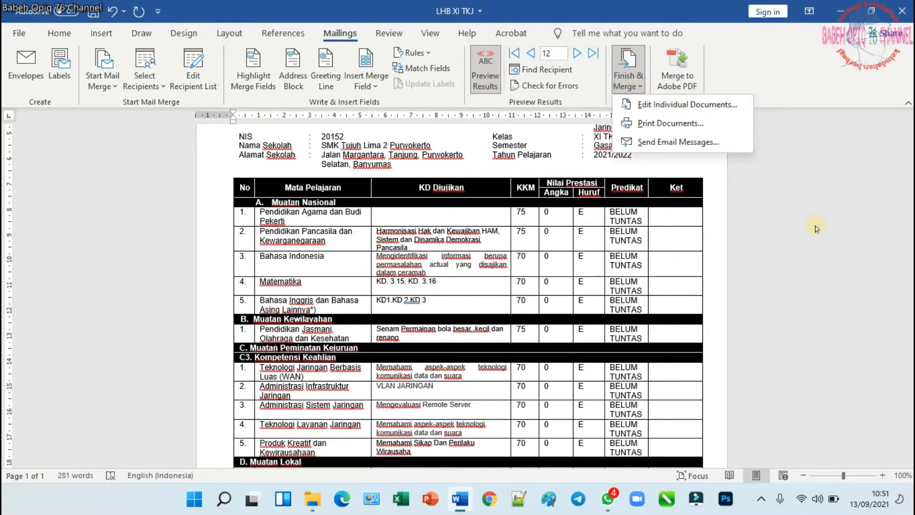
{"action": "left_click", "coordinate": [647, 106]}
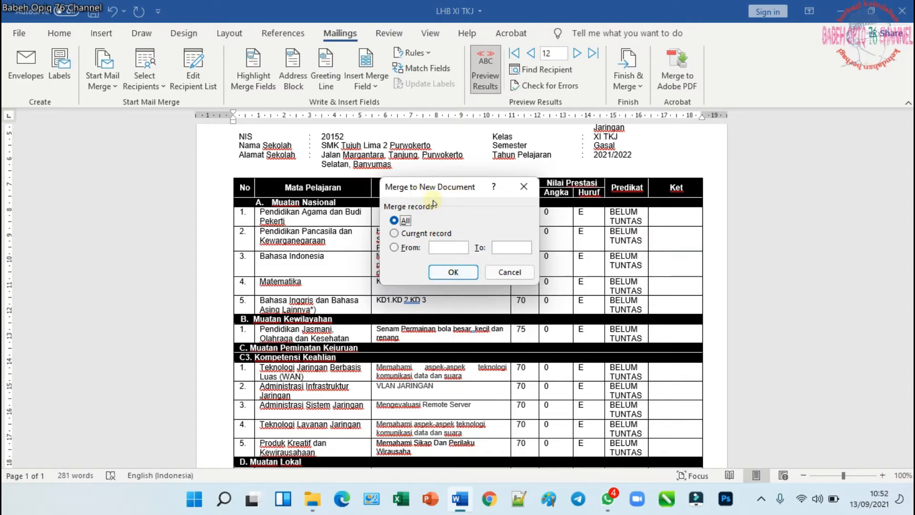
{"action": "left_click", "coordinate": [454, 272]}
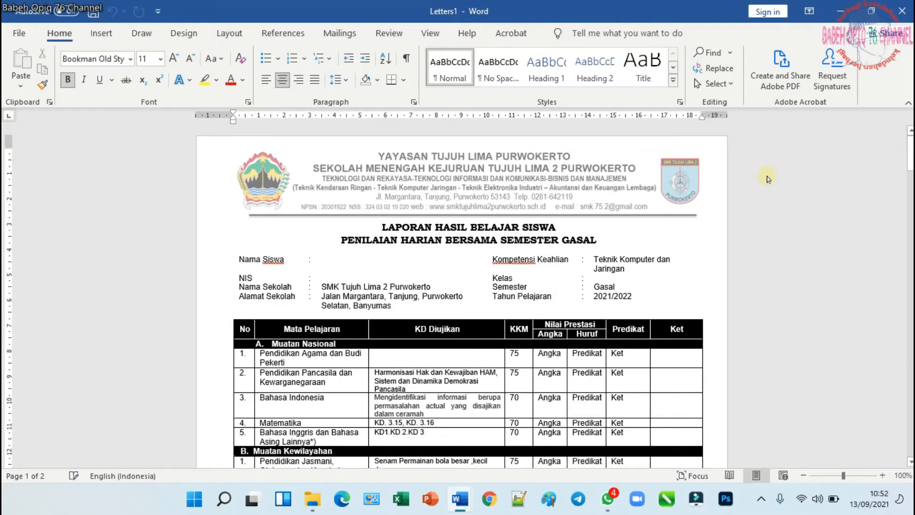
{"action": "scroll", "coordinate": [792, 187], "scroll_direction": "down", "scroll_amount": 1}
{"action": "scroll", "coordinate": [792, 187], "scroll_direction": "down", "scroll_amount": 20}
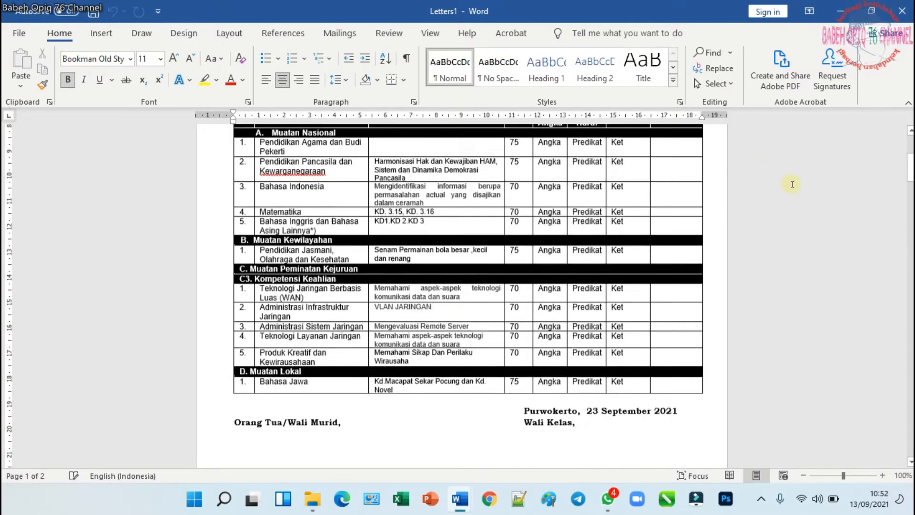
{"action": "scroll", "coordinate": [792, 187], "scroll_direction": "down", "scroll_amount": 20}
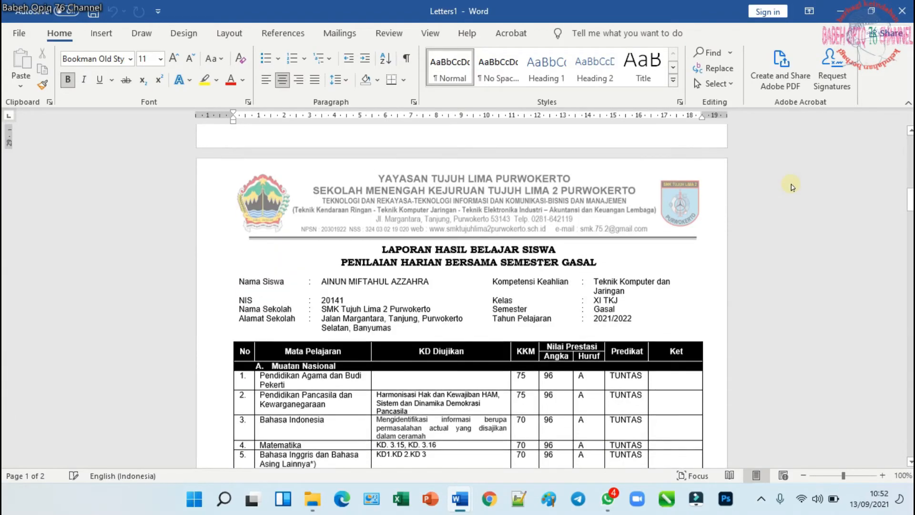
{"action": "scroll", "coordinate": [792, 184], "scroll_direction": "down", "scroll_amount": 20}
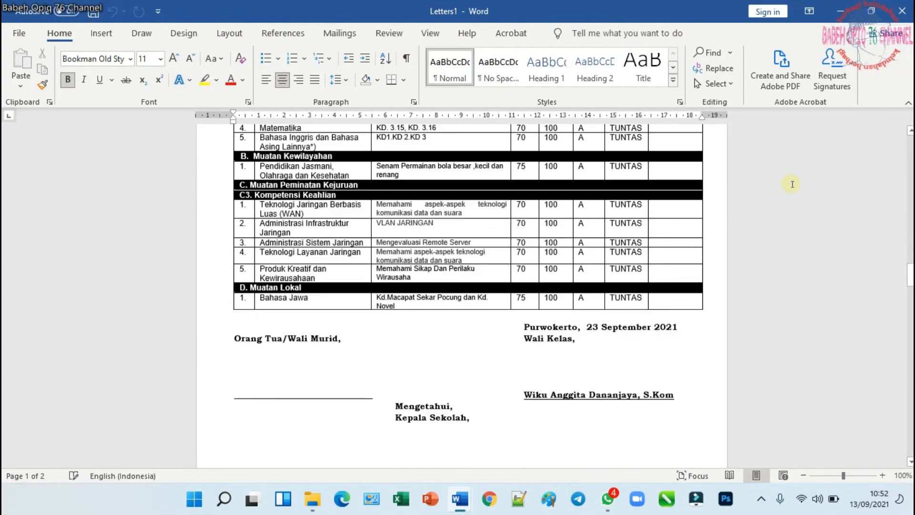
{"action": "scroll", "coordinate": [792, 184], "scroll_direction": "down", "scroll_amount": 3}
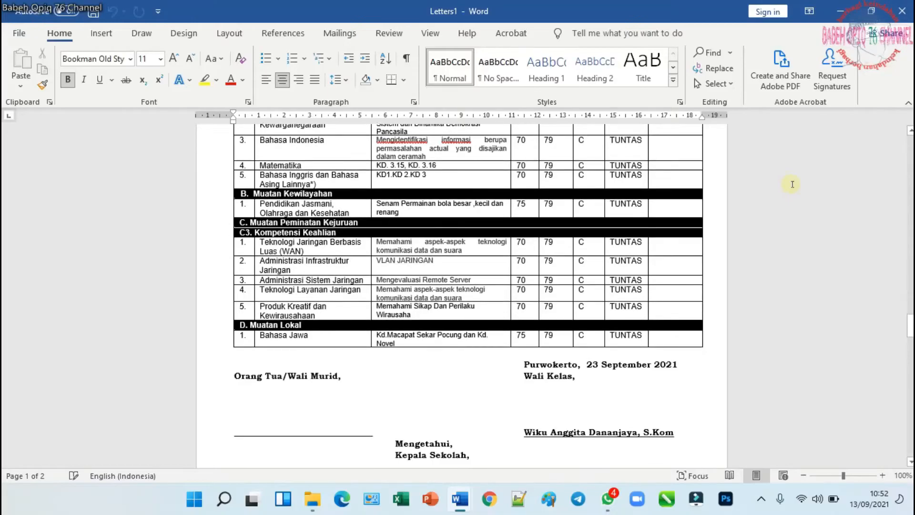
- Print one copy of all pages of the merged reports, one-sided on A4 portrait, with the L3150 Series(Network) printer
{"action": "left_click", "coordinate": [19, 33]}
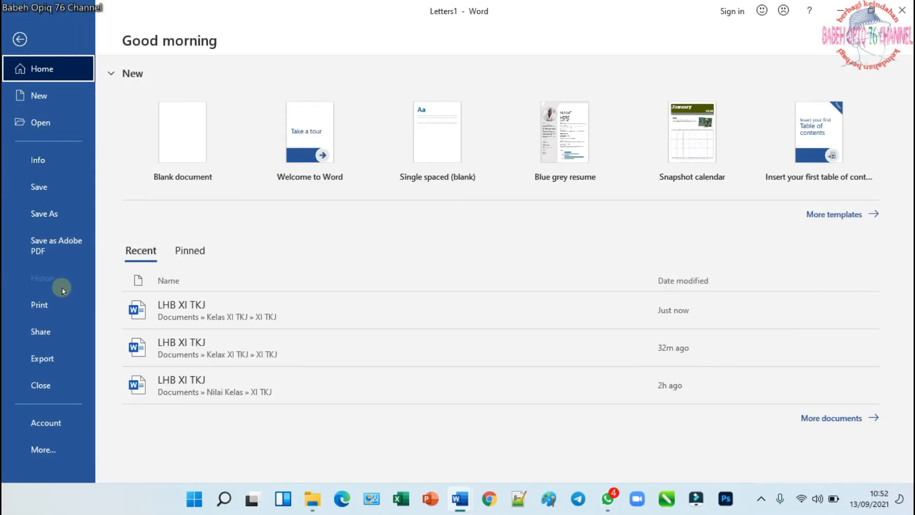
{"action": "left_click", "coordinate": [60, 304]}
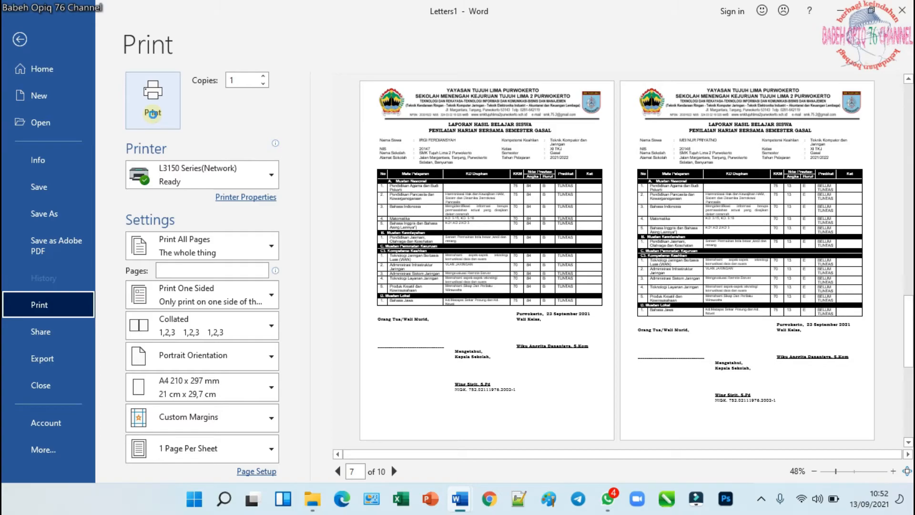
{"action": "left_click", "coordinate": [153, 113]}
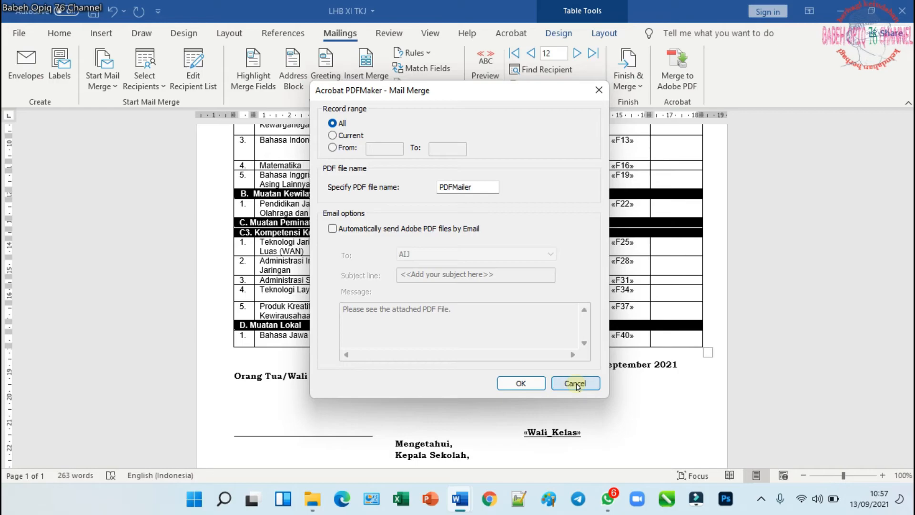
- Dismiss the Acrobat PDF mail merge options and review the merge fields in the LHB XI TKJ report form
{"action": "left_click", "coordinate": [576, 384]}
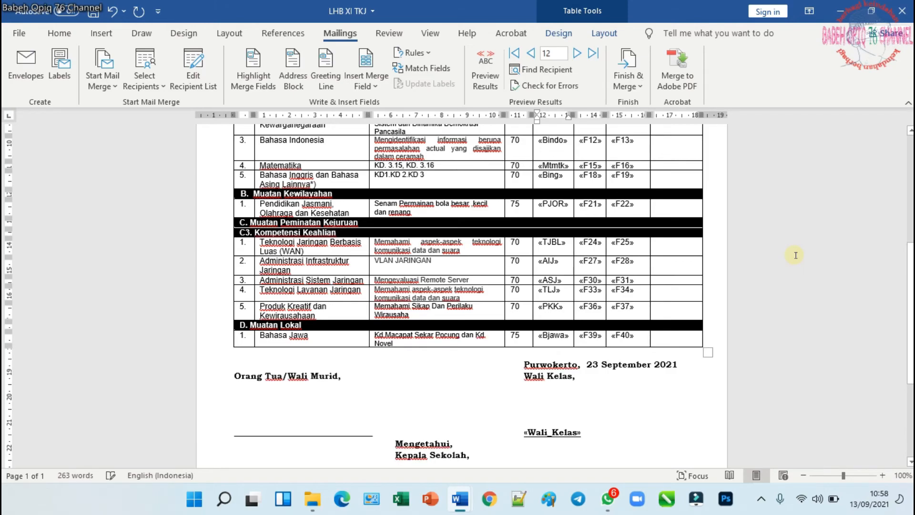
{"action": "scroll", "coordinate": [795, 255], "scroll_direction": "up", "scroll_amount": 3}
{"action": "scroll", "coordinate": [795, 255], "scroll_direction": "up", "scroll_amount": 1}
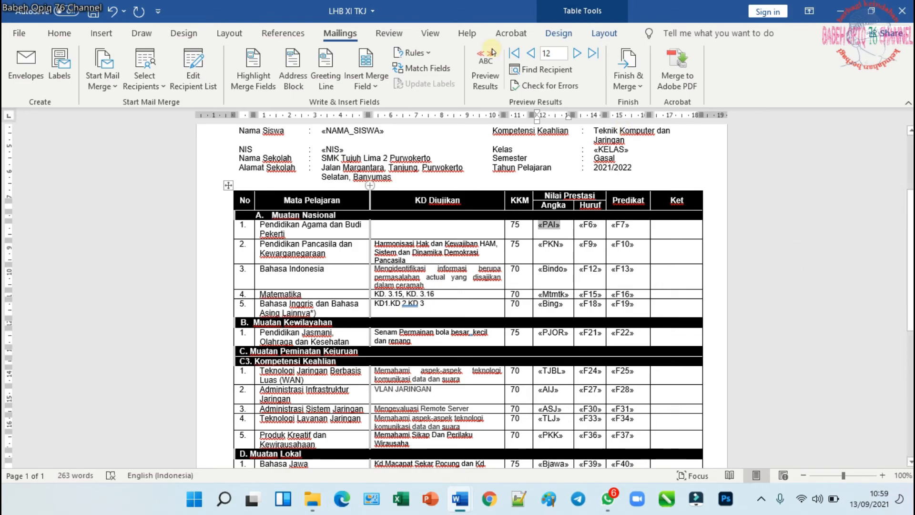
- Close the LHB XI TKJ document without saving its changes and close the remaining window to return to the desktop
{"action": "left_click", "coordinate": [902, 10]}
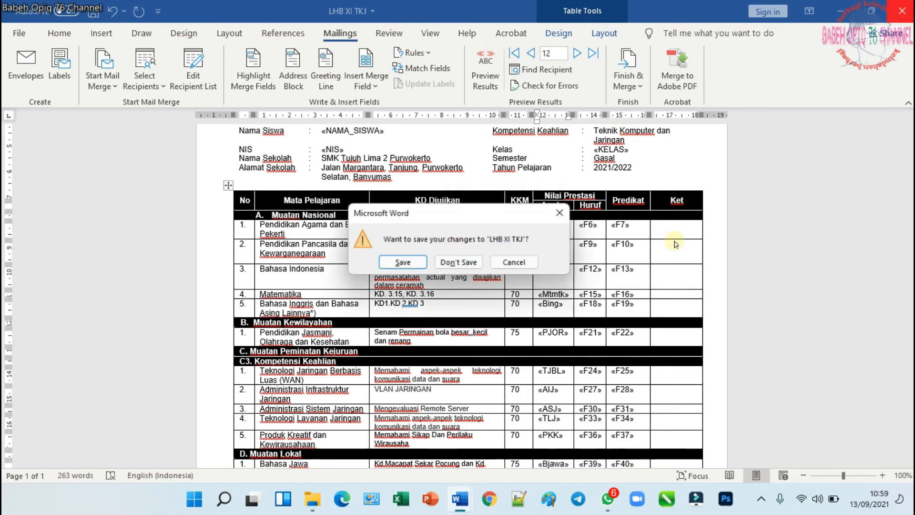
{"action": "left_click", "coordinate": [441, 262]}
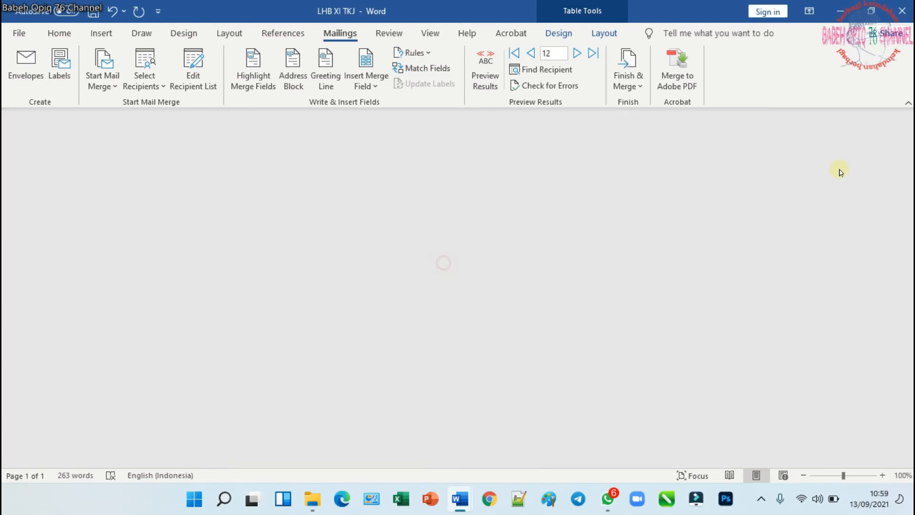
{"action": "left_click", "coordinate": [907, 18]}
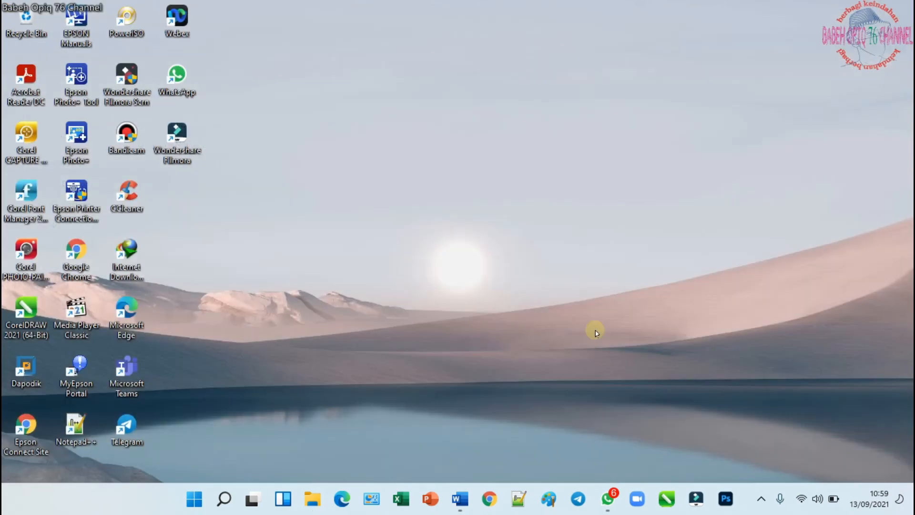